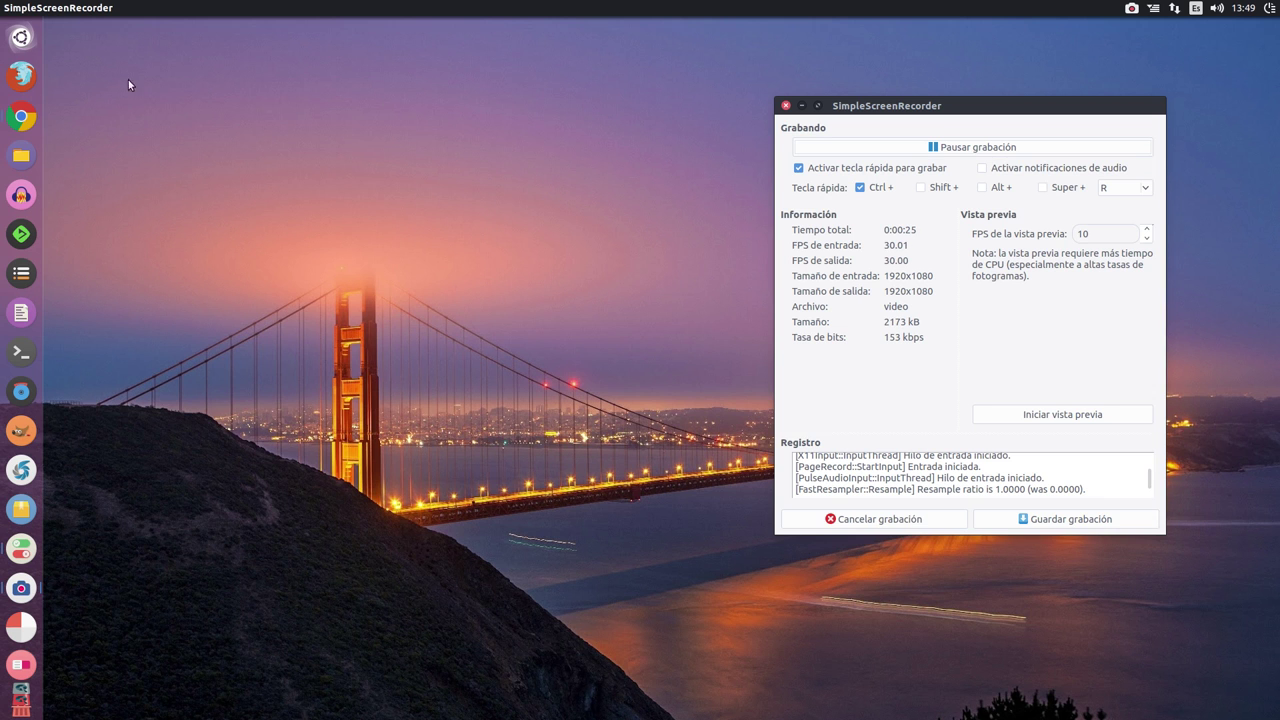
- Switch to Chrome and read the introduction and feature list on The Fan Club's dd Utility page
click(21, 117)
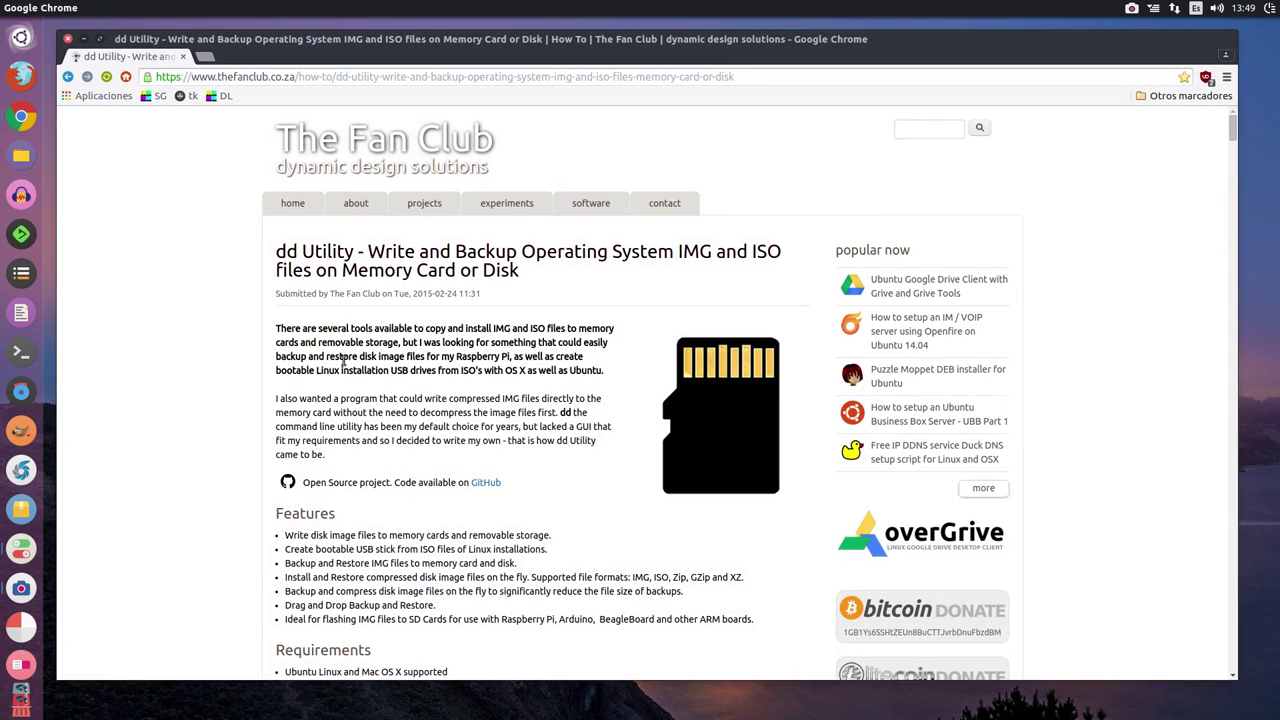
click(84, 38)
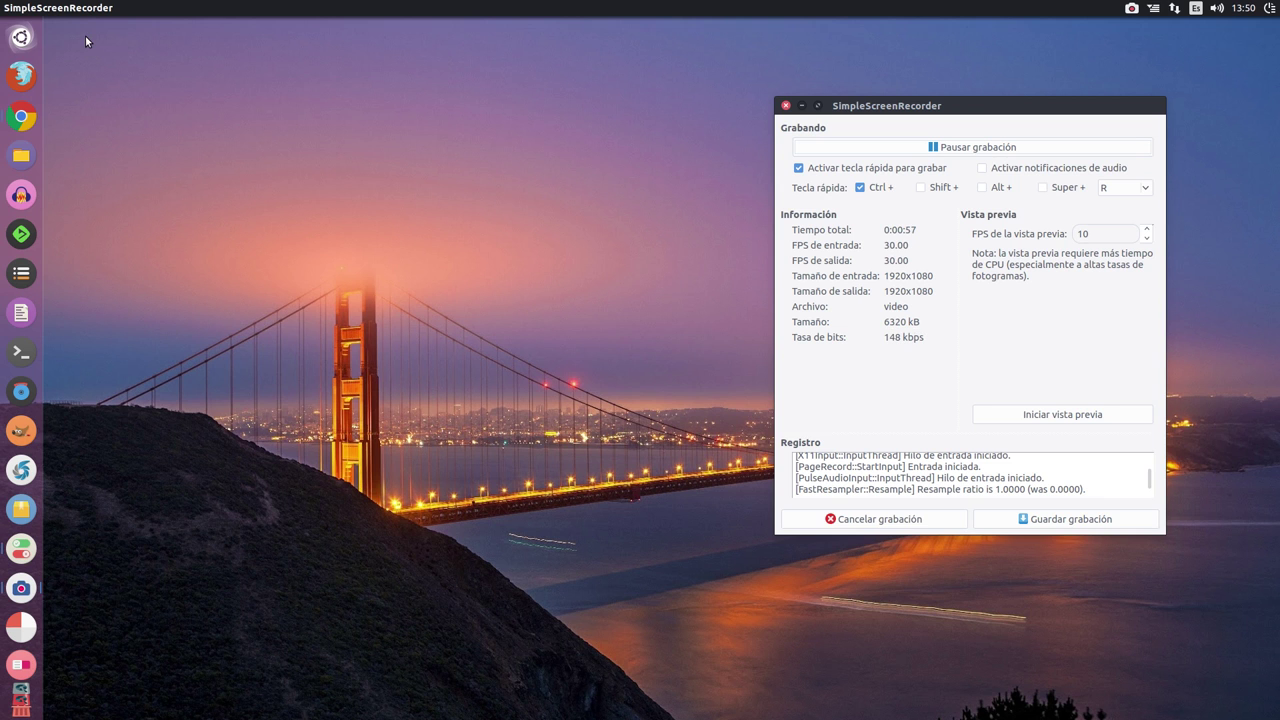
click(21, 116)
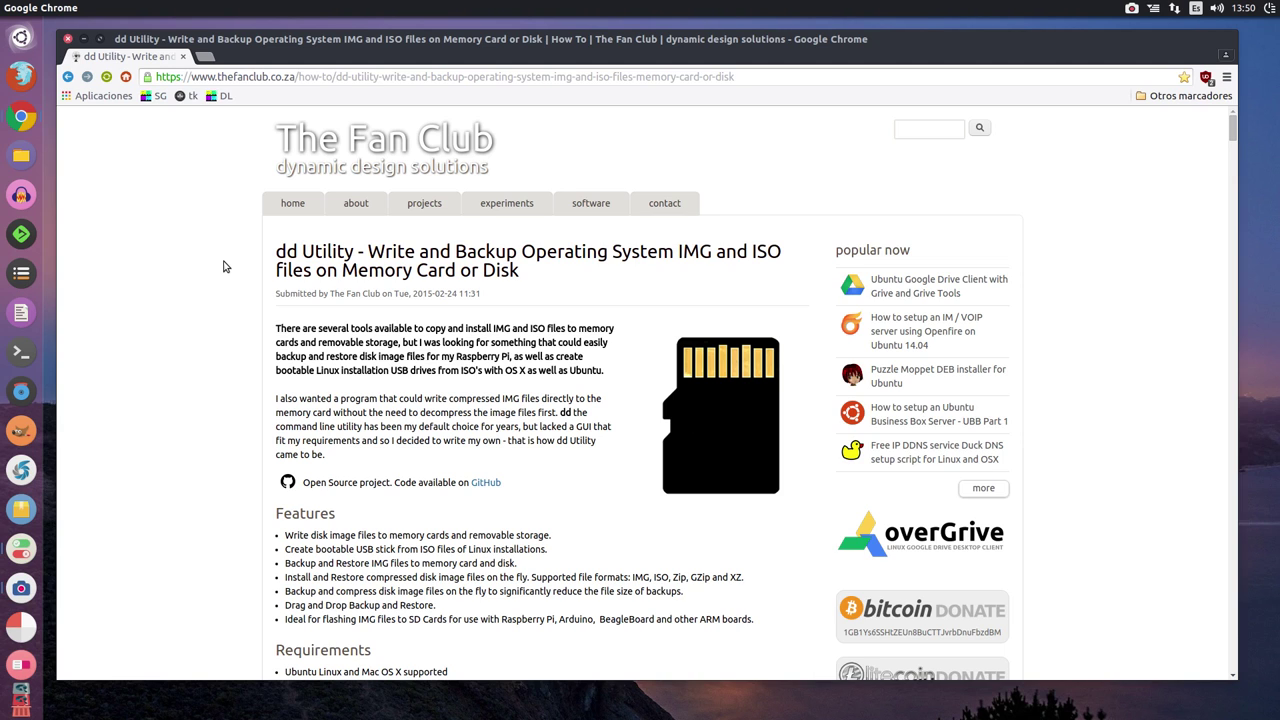
scroll(172, 406, down, 2)
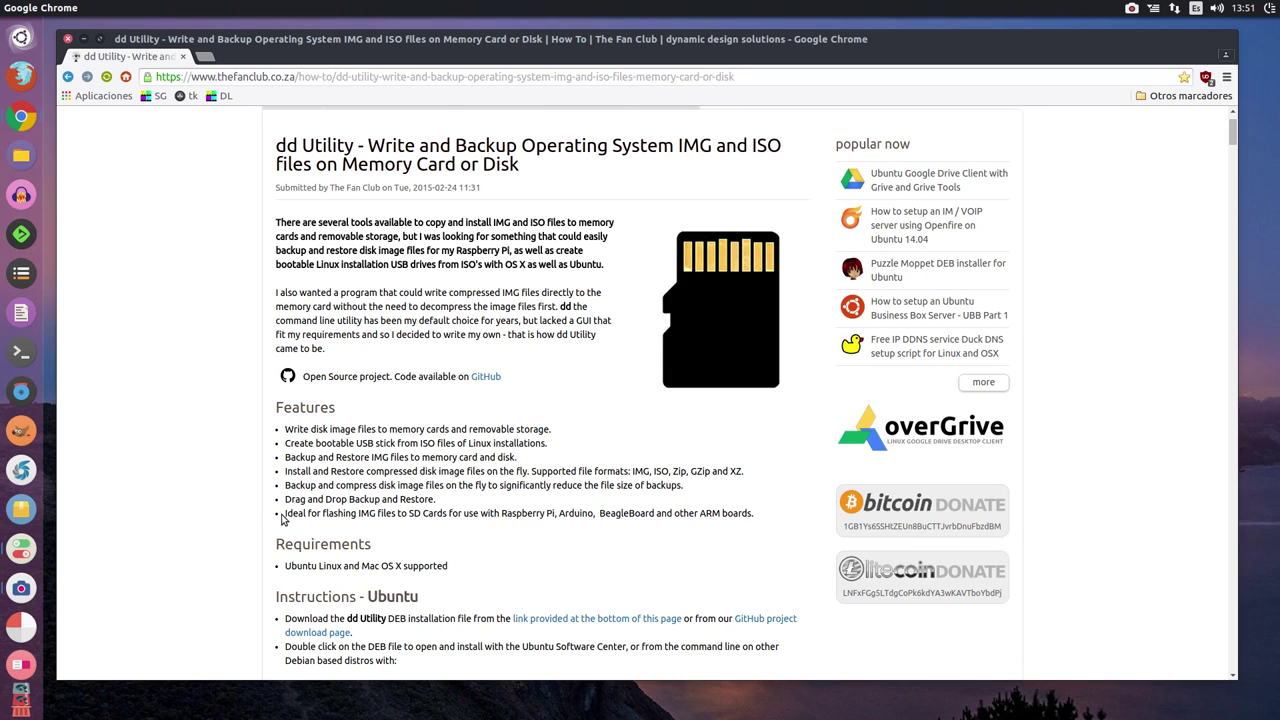
drag(285, 513, 408, 515)
click(197, 516)
- Open the GitHub project download page linked in the Ubuntu instructions, then return to the dd Utility article
scroll(485, 427, down, 8)
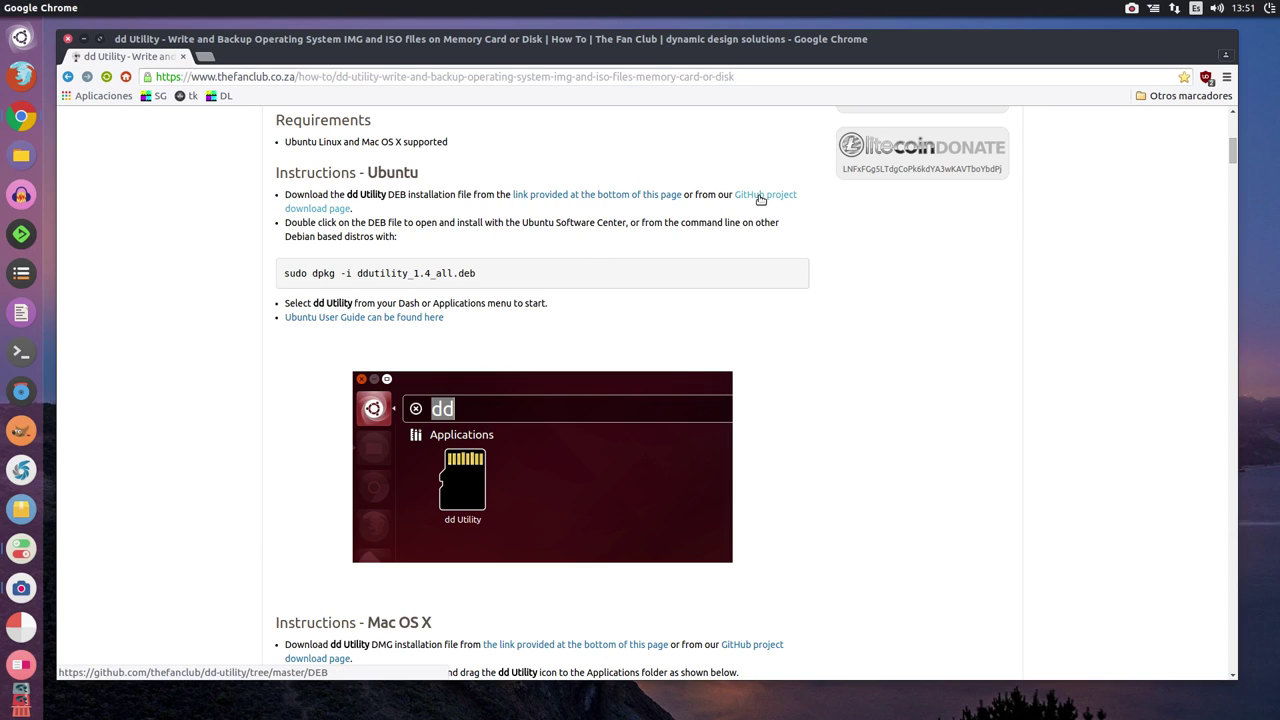
click(760, 199)
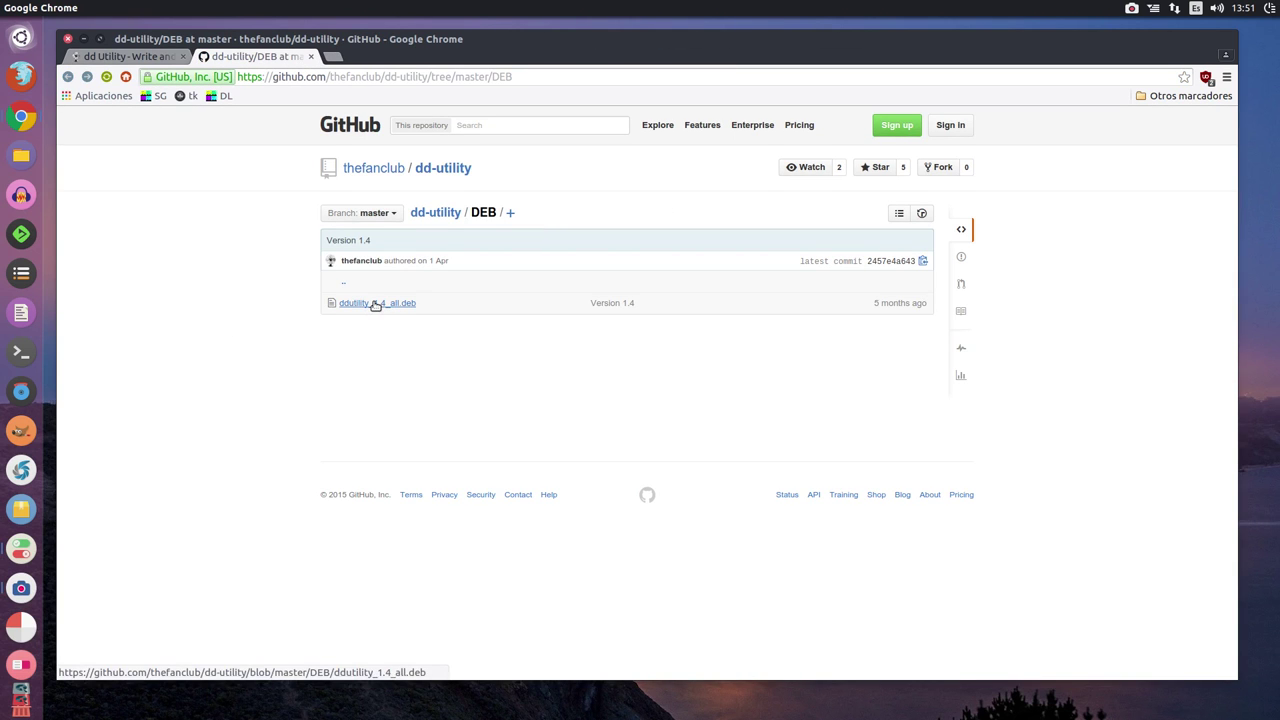
click(128, 56)
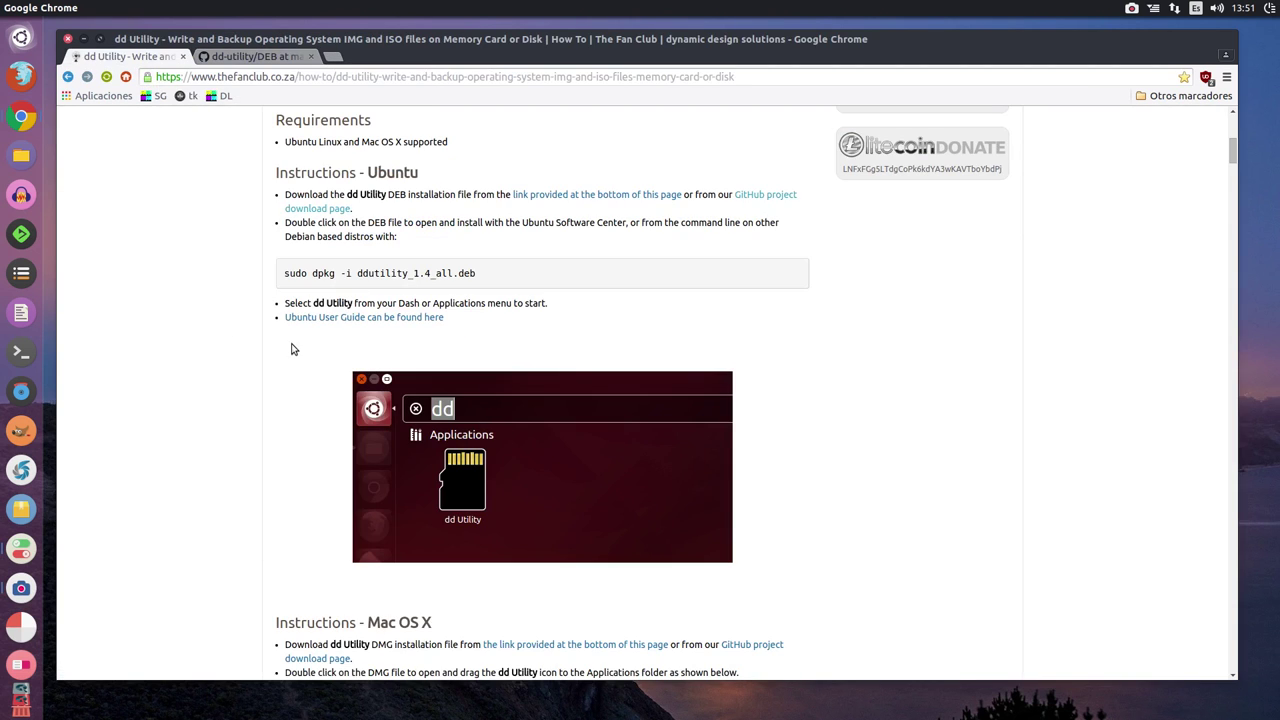
- Look through the article's Ubuntu and Mac OS X instructions and user guides for restoring images, then minimize Chrome
scroll(357, 325, down, 4)
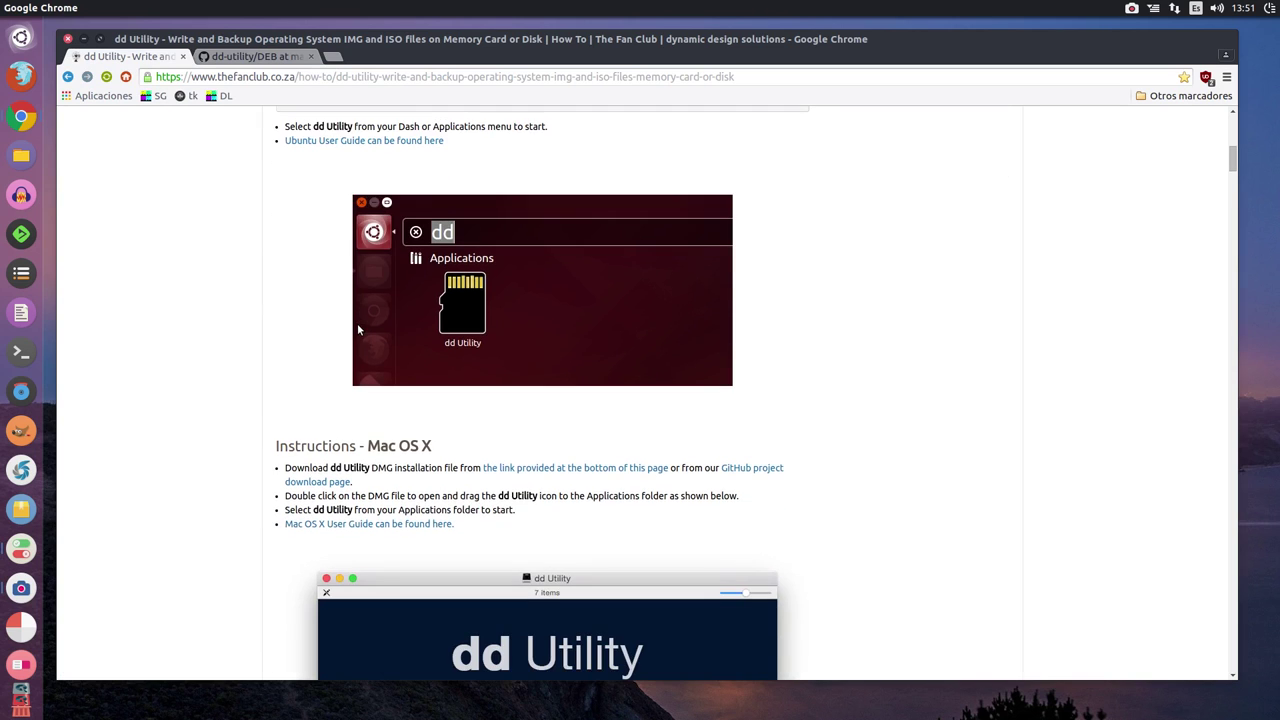
scroll(358, 329, down, 2)
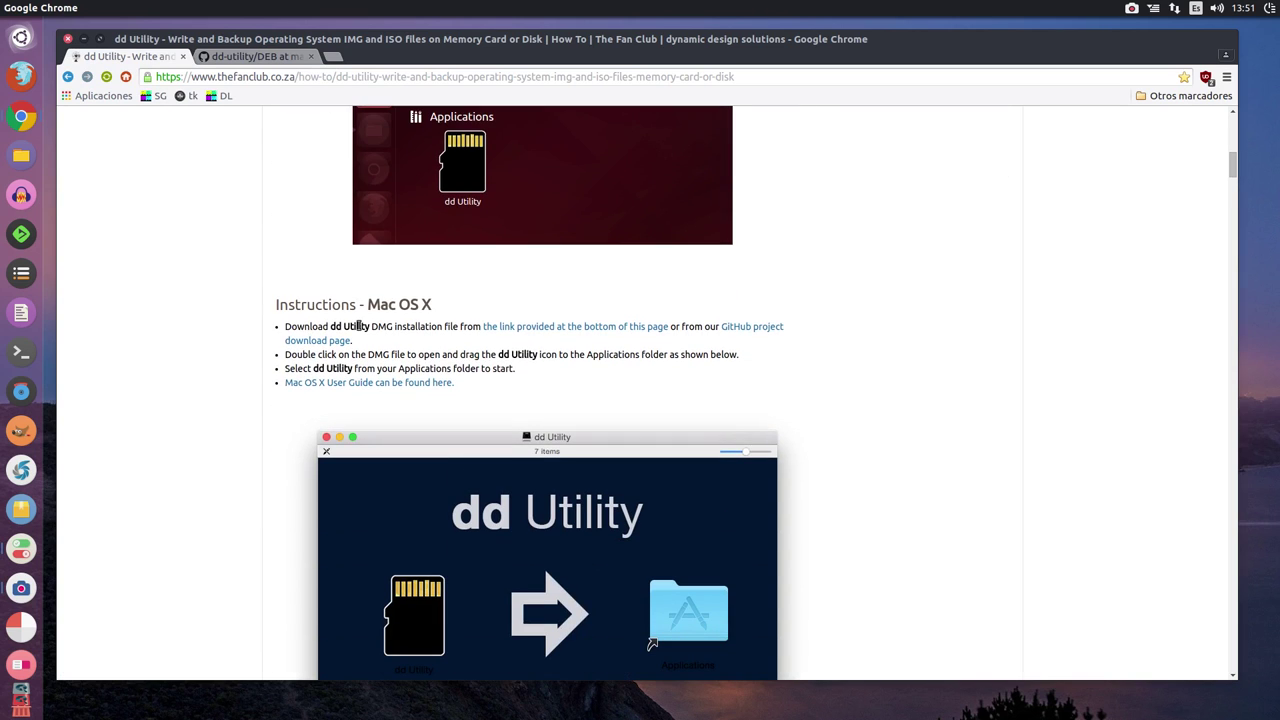
scroll(358, 326, down, 3)
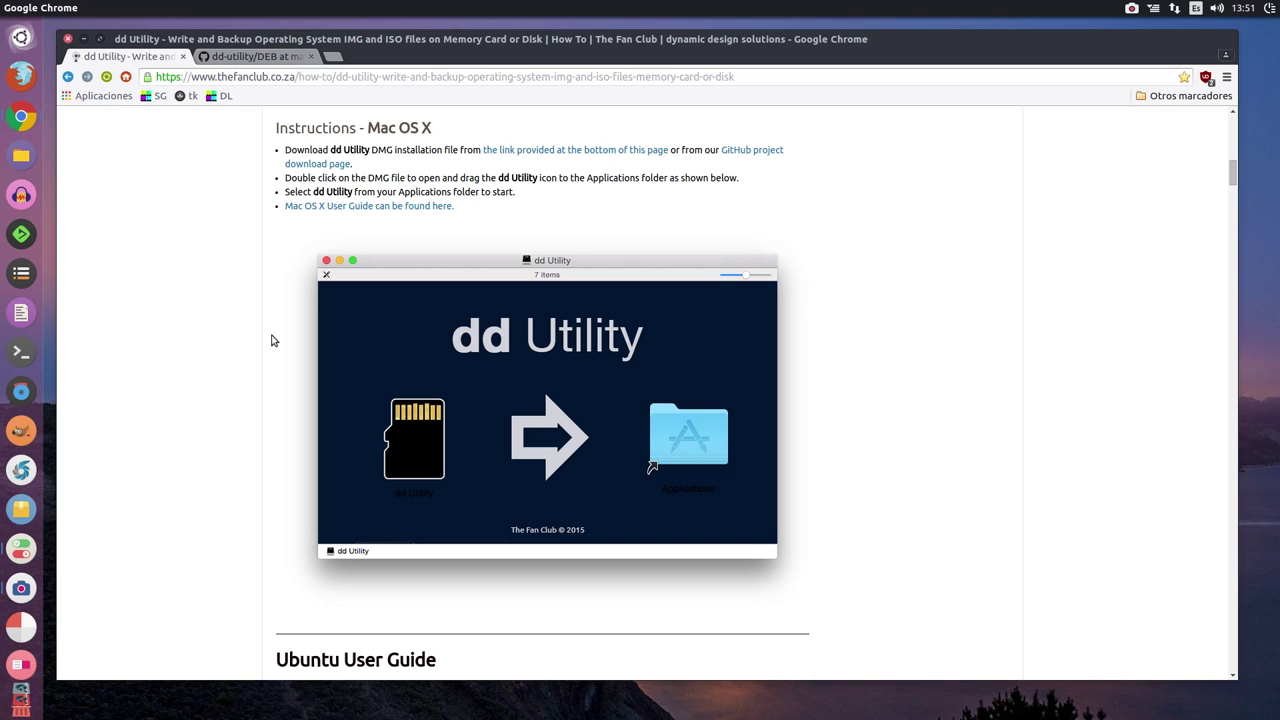
scroll(155, 399, up, 11)
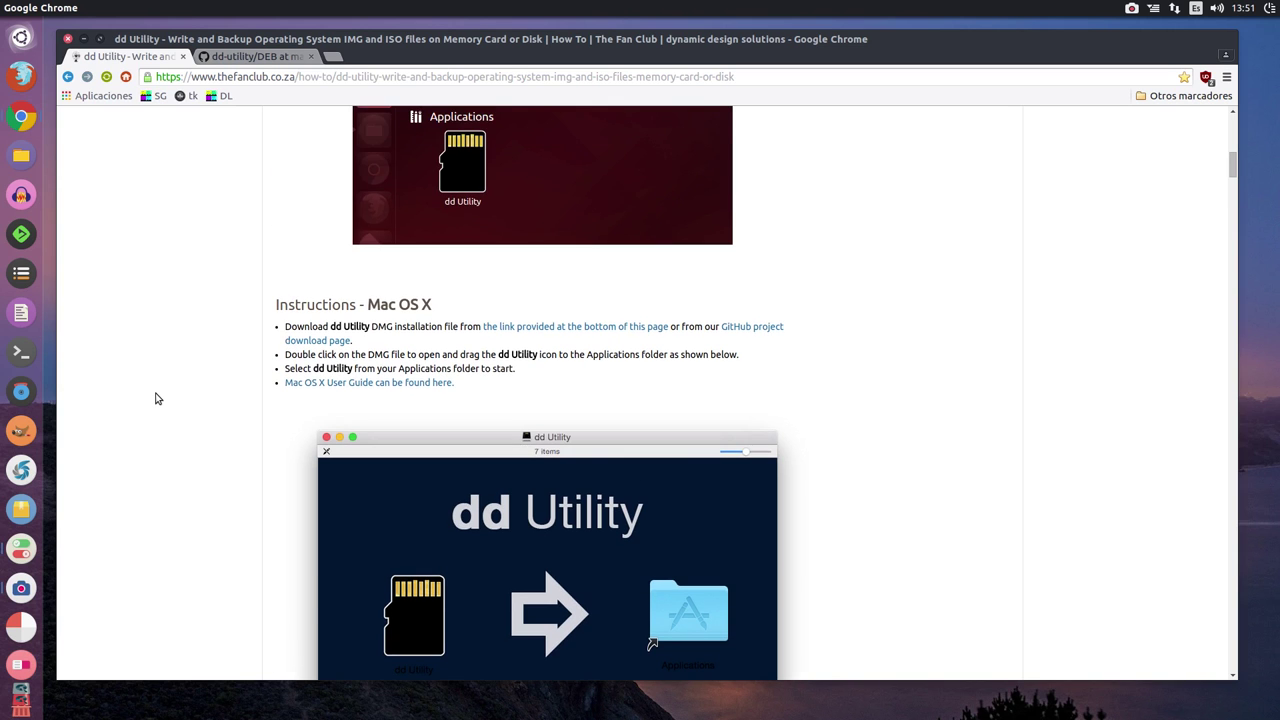
scroll(290, 336, down, 17)
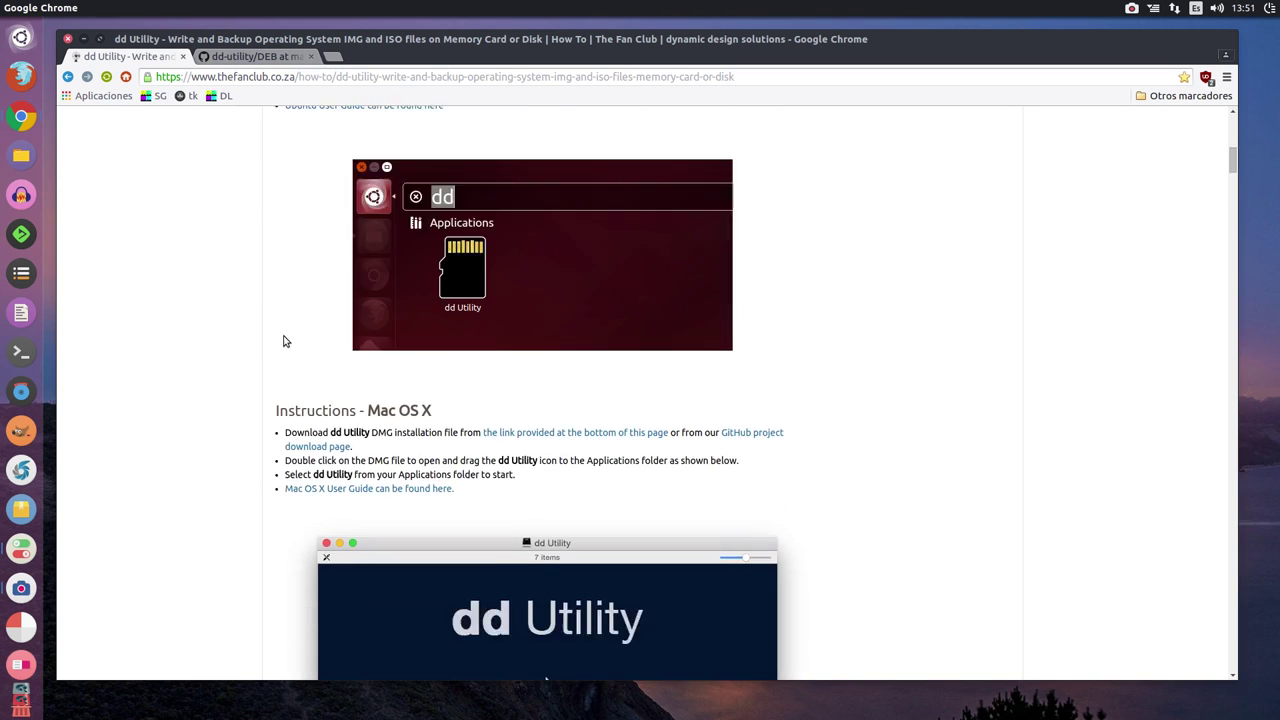
scroll(283, 341, down, 15)
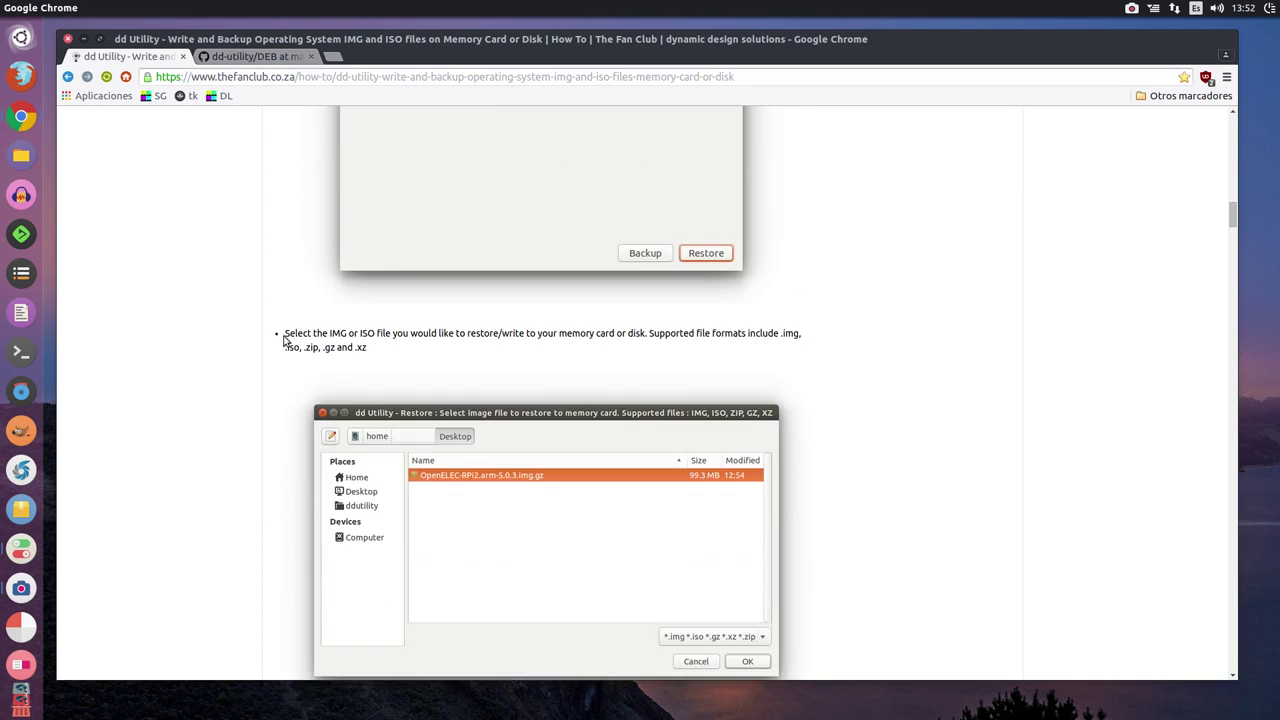
scroll(283, 341, up, 3)
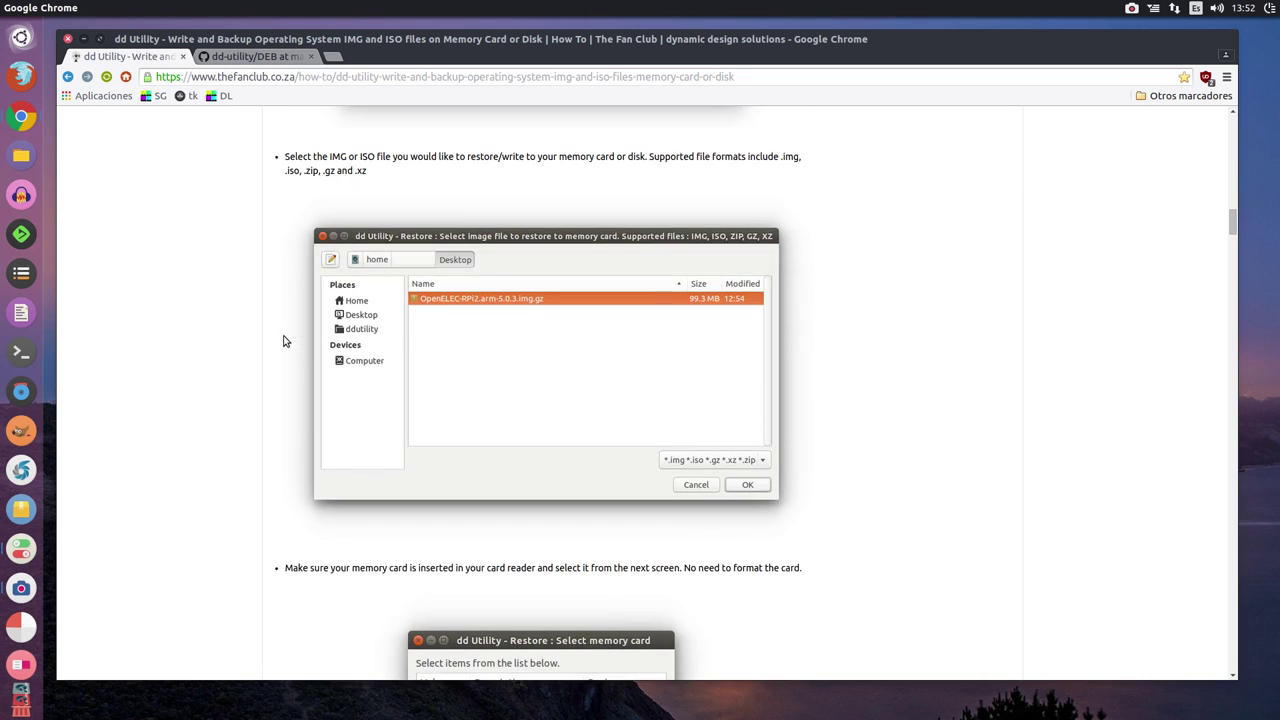
scroll(957, 406, down, 9)
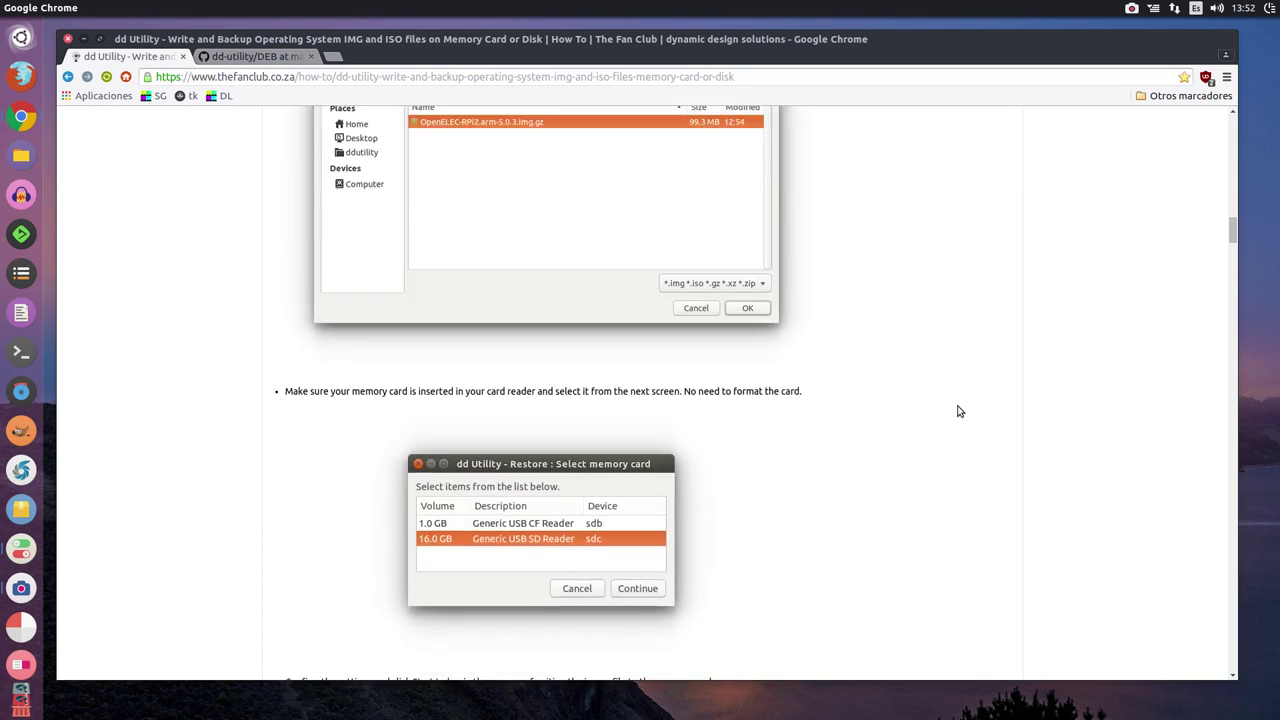
scroll(957, 406, down, 9)
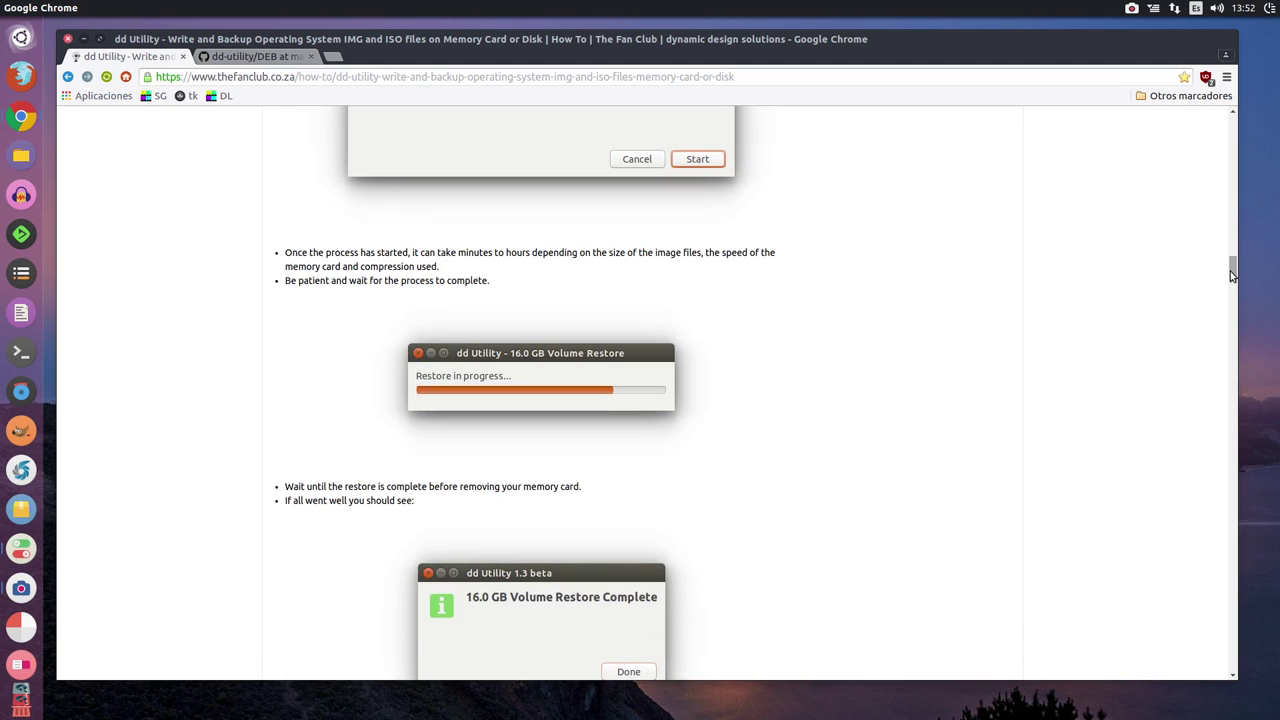
drag(1232, 275, 1214, 453)
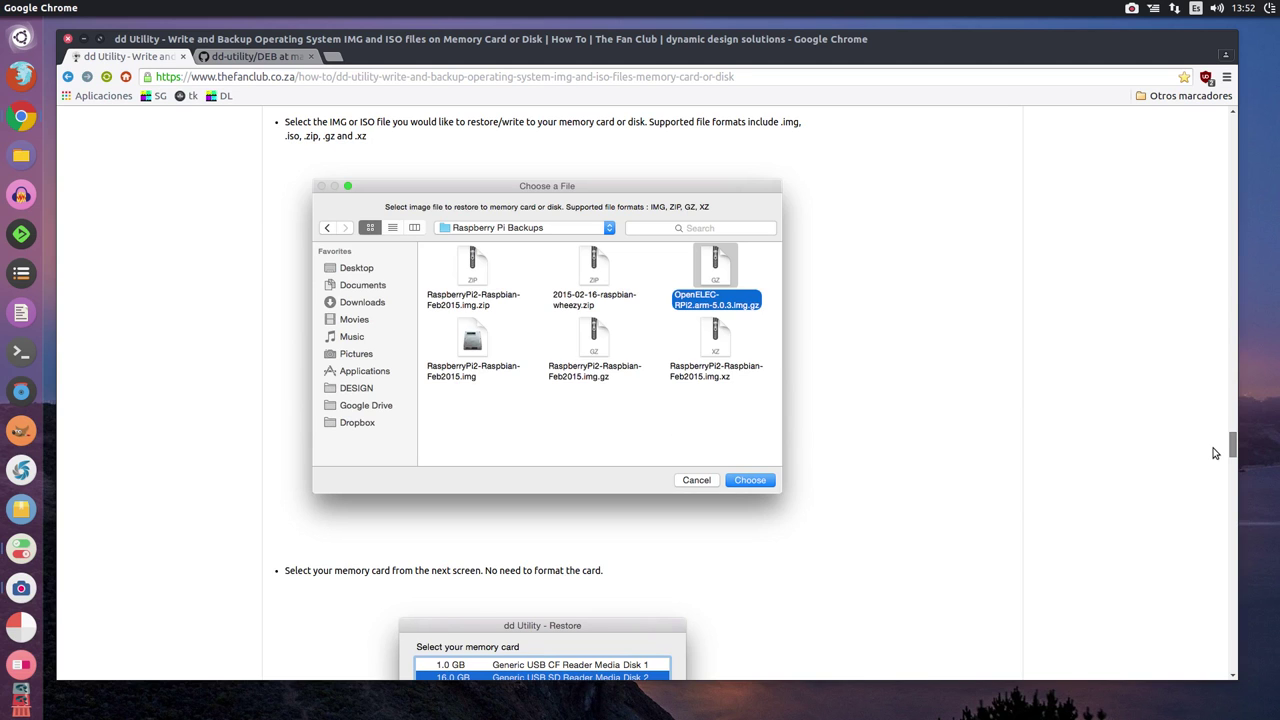
scroll(980, 454, down, 5)
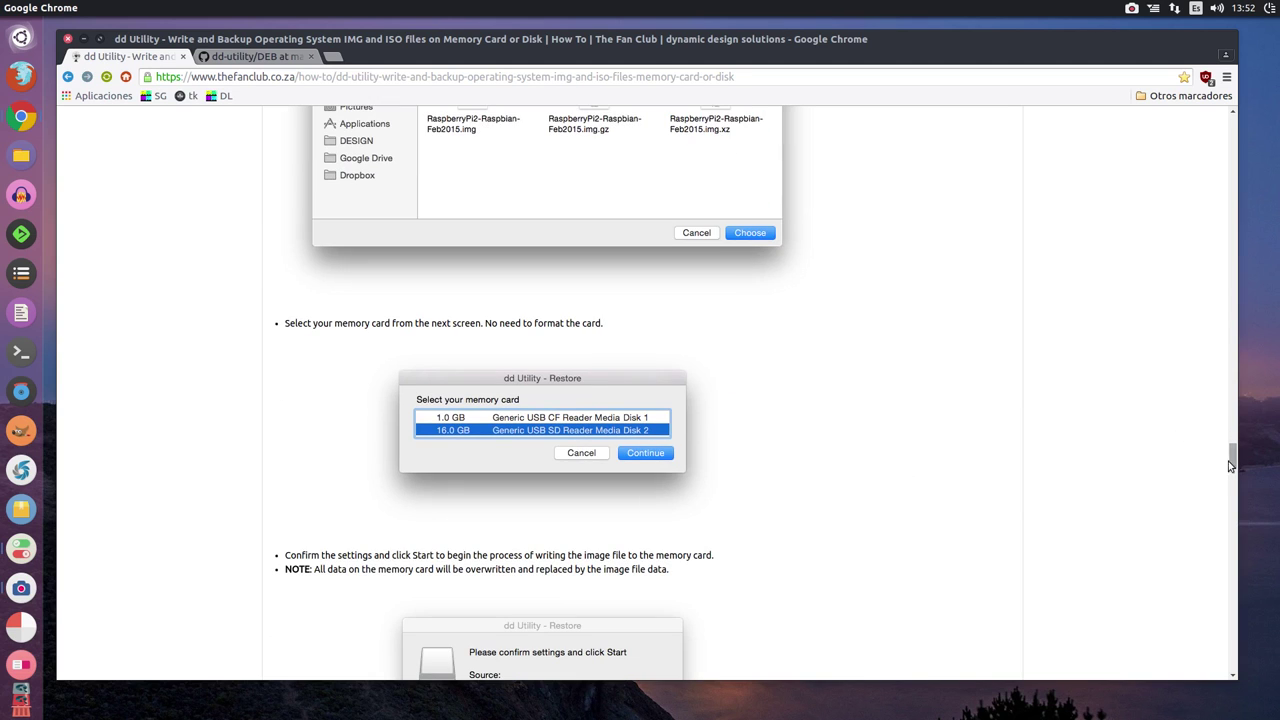
drag(1230, 465, 1233, 138)
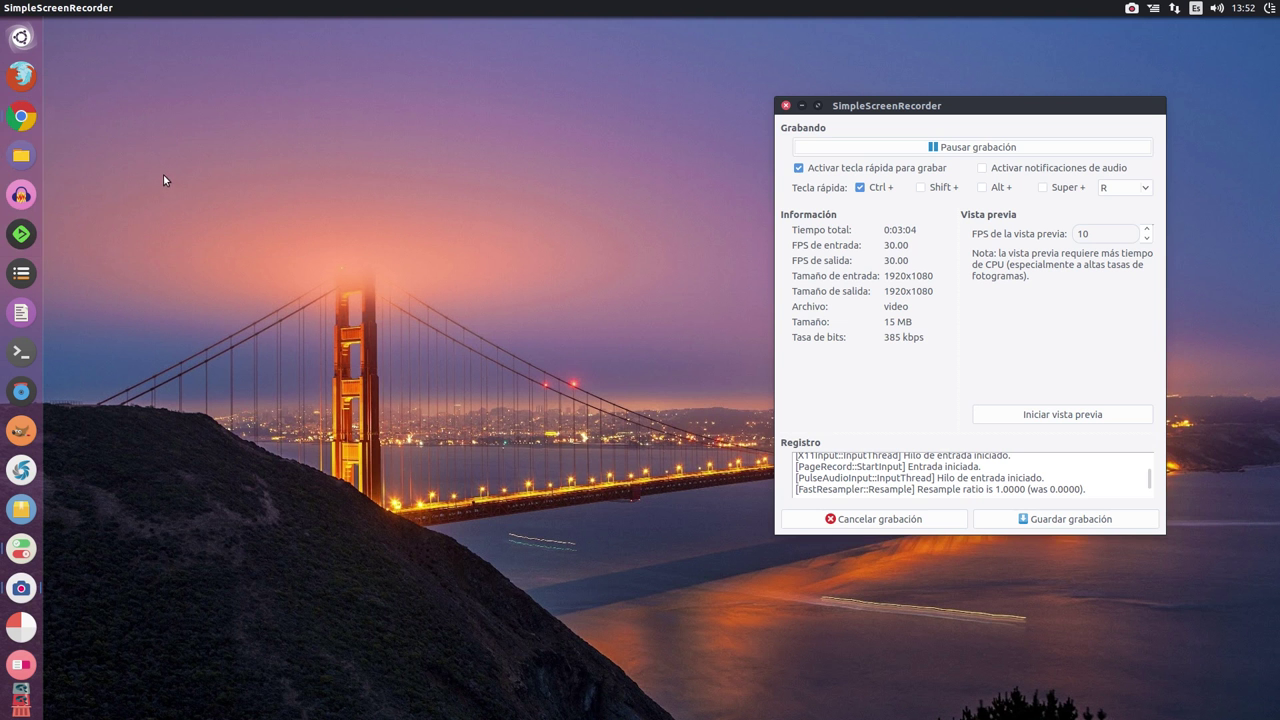
click(83, 39)
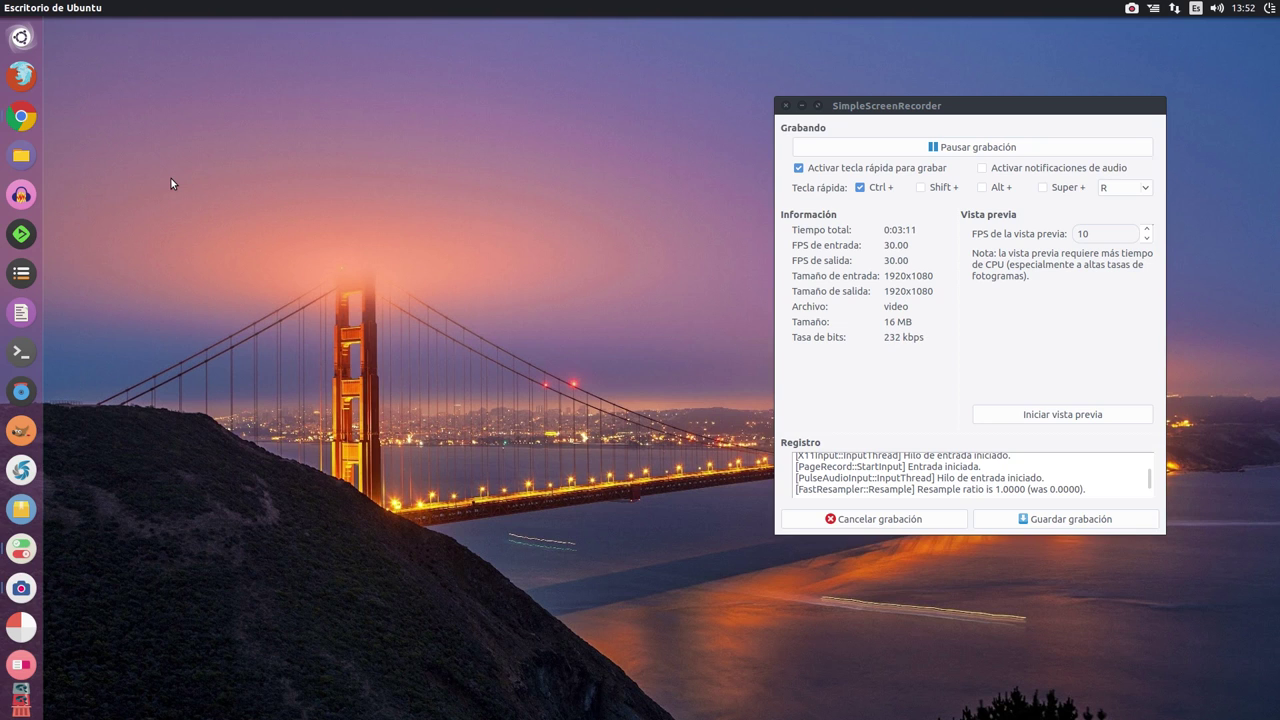
- List the block devices with lsblk in an enlarged terminal, highlight the USB disk's sdc entry, and close the terminal
key(ctrl+alt+t)
drag(268, 428, 342, 181)
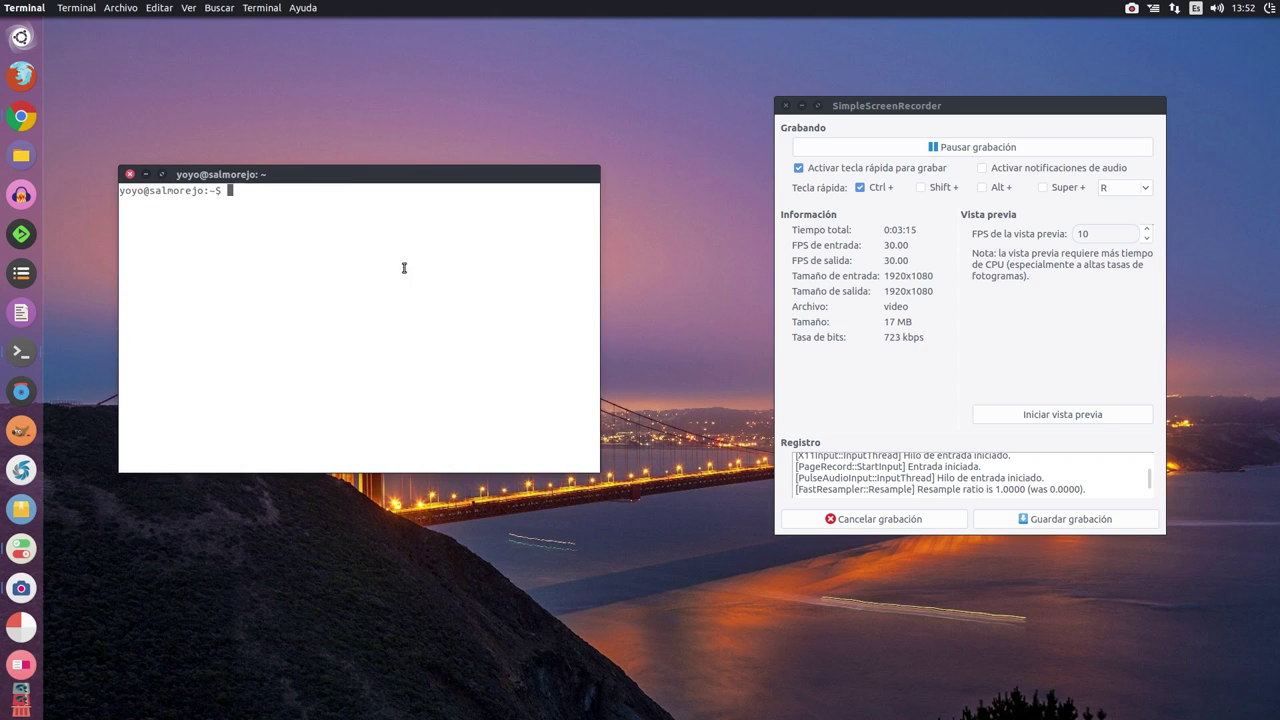
drag(595, 470, 971, 580)
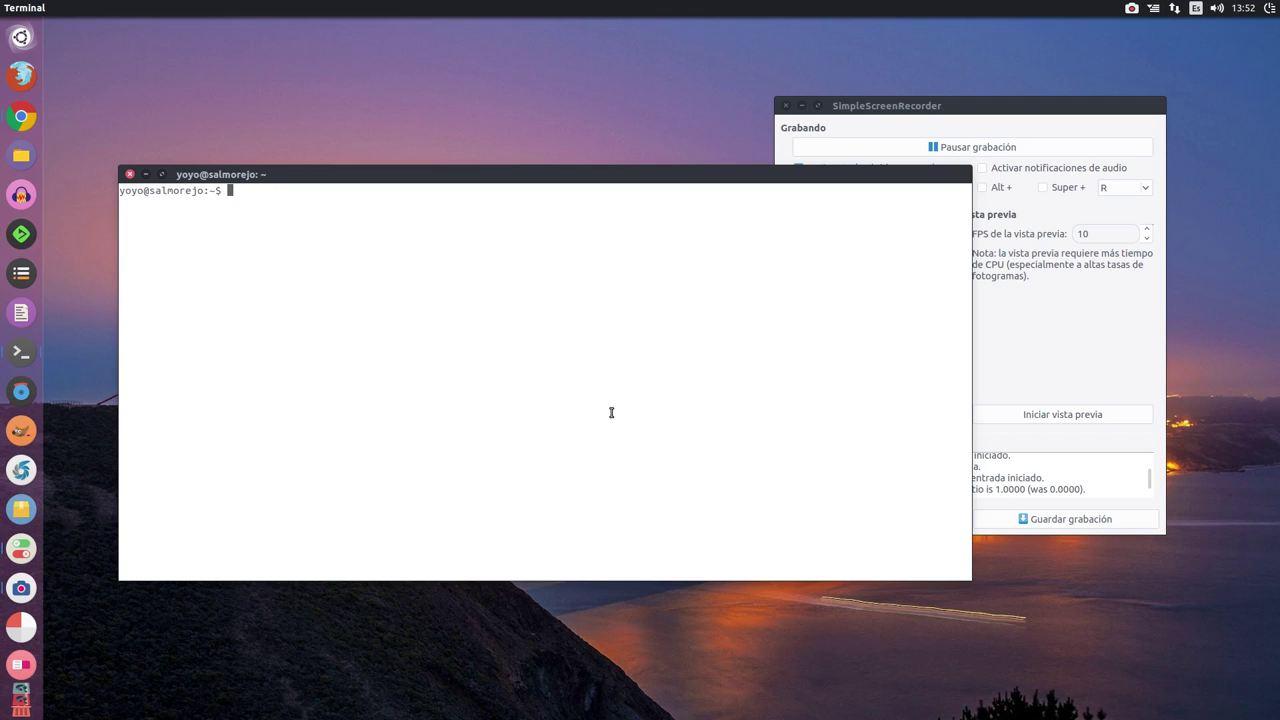
text(lsblk)
key(Return)
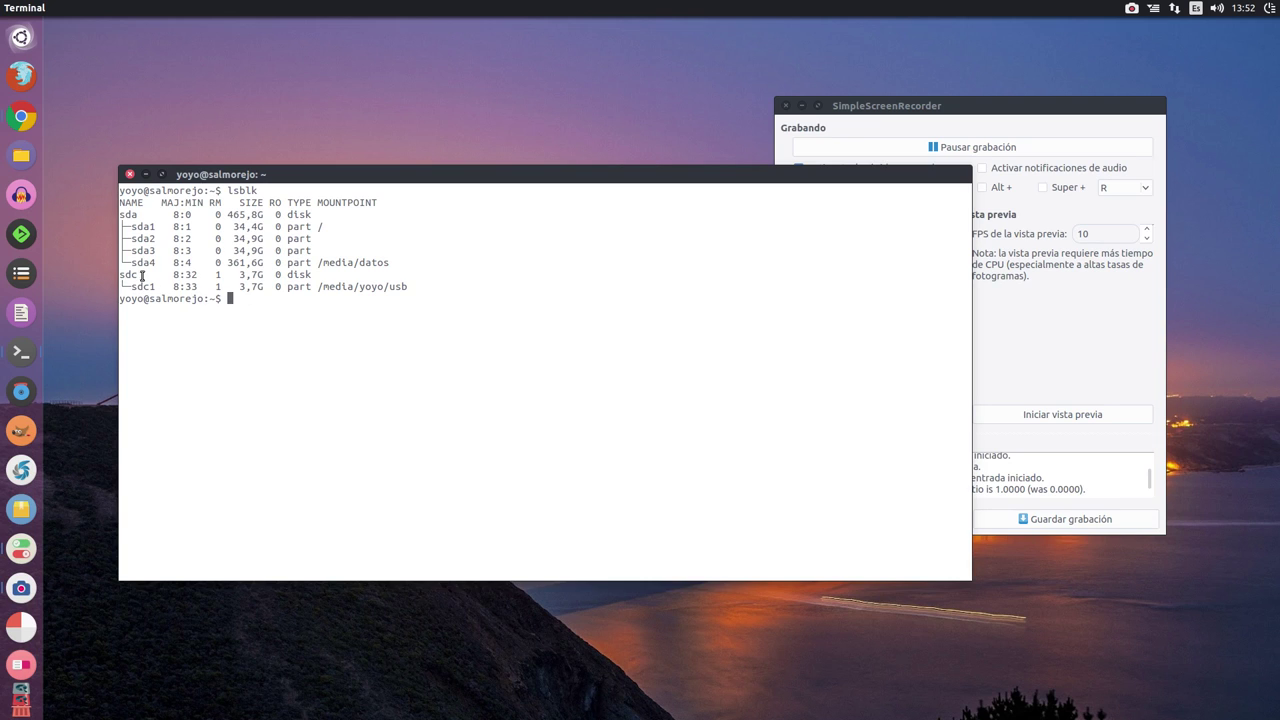
drag(143, 276, 119, 276)
click(130, 175)
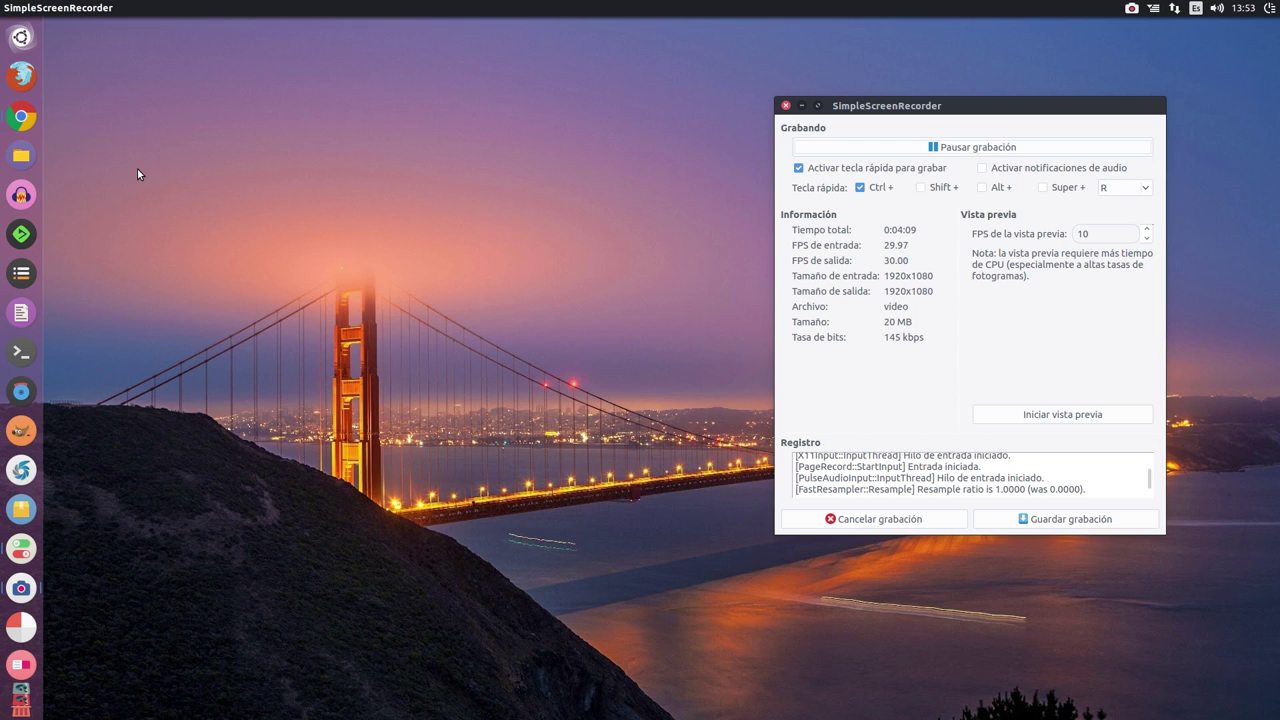
- Locate manjaro-lxqt-0.8.13.1-x86_64.iso in the home folder with the file manager, then close the file manager
click(21, 155)
drag(424, 318, 480, 181)
click(383, 345)
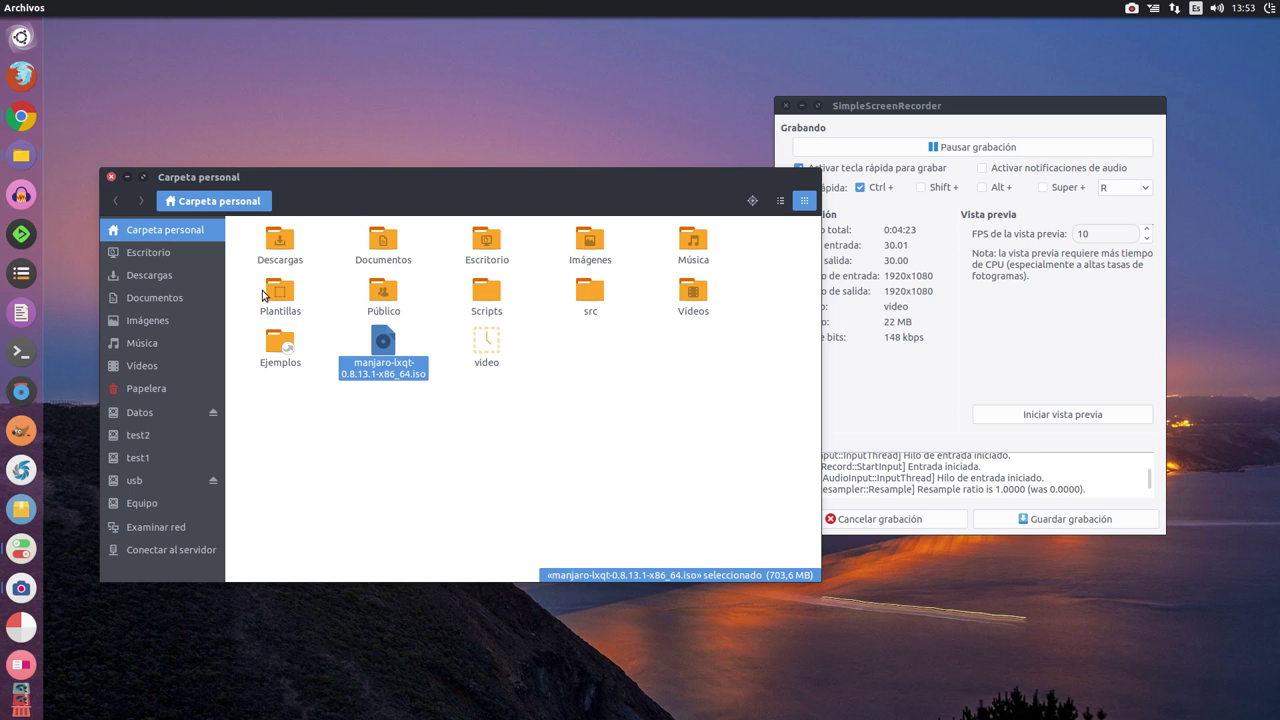
click(111, 177)
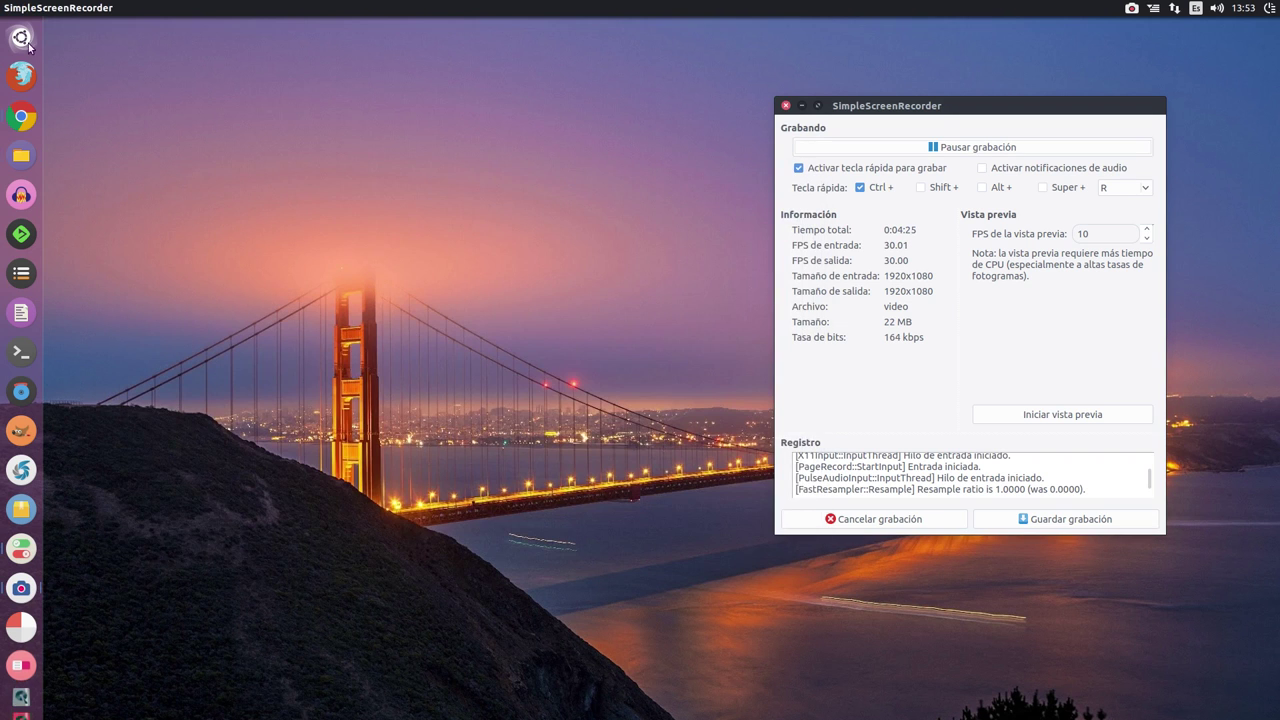
- Minimize the screen recorder, search the applications for "dd", and launch dd Utility, authorizing it with the administrator password
click(801, 105)
key(super)
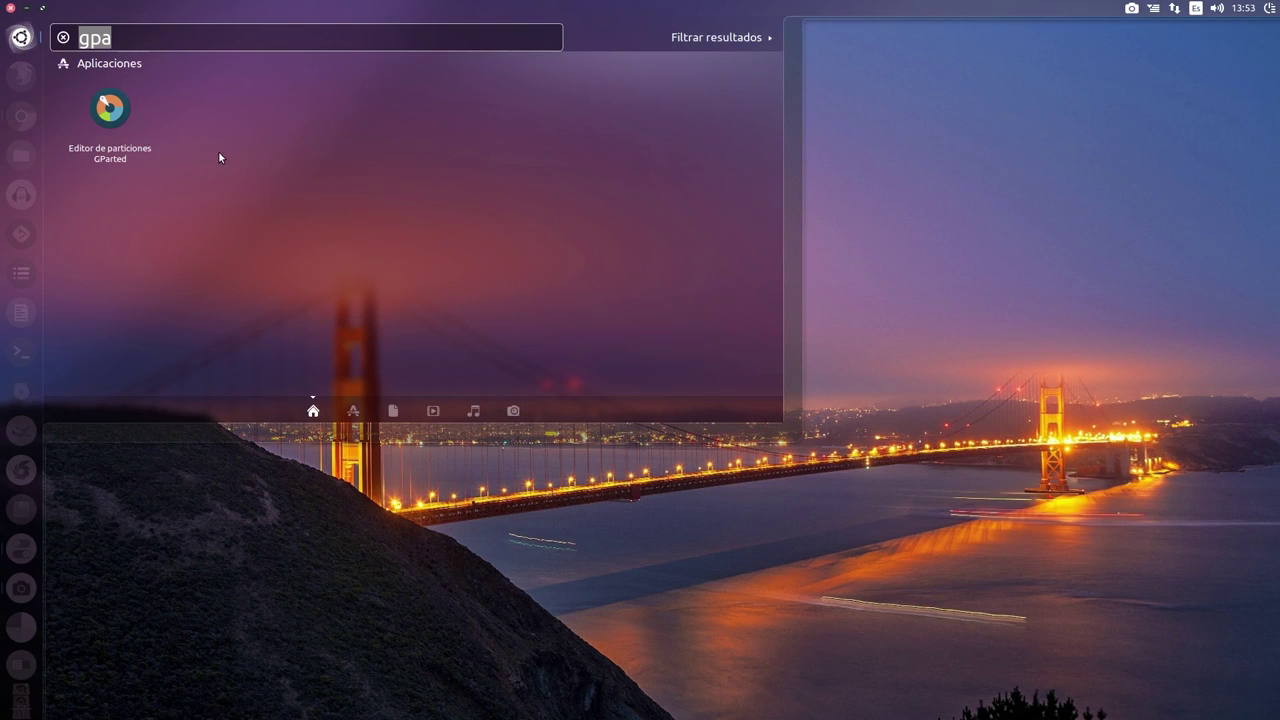
key(BackSpace)
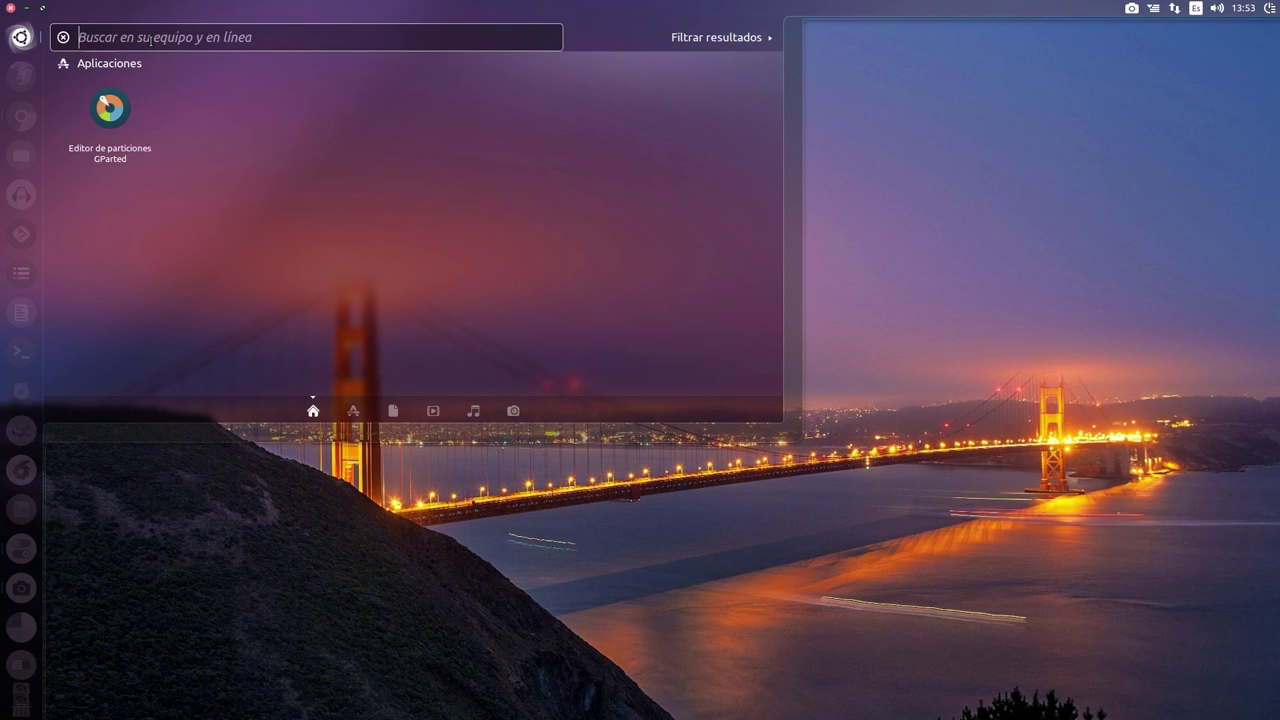
text(dd)
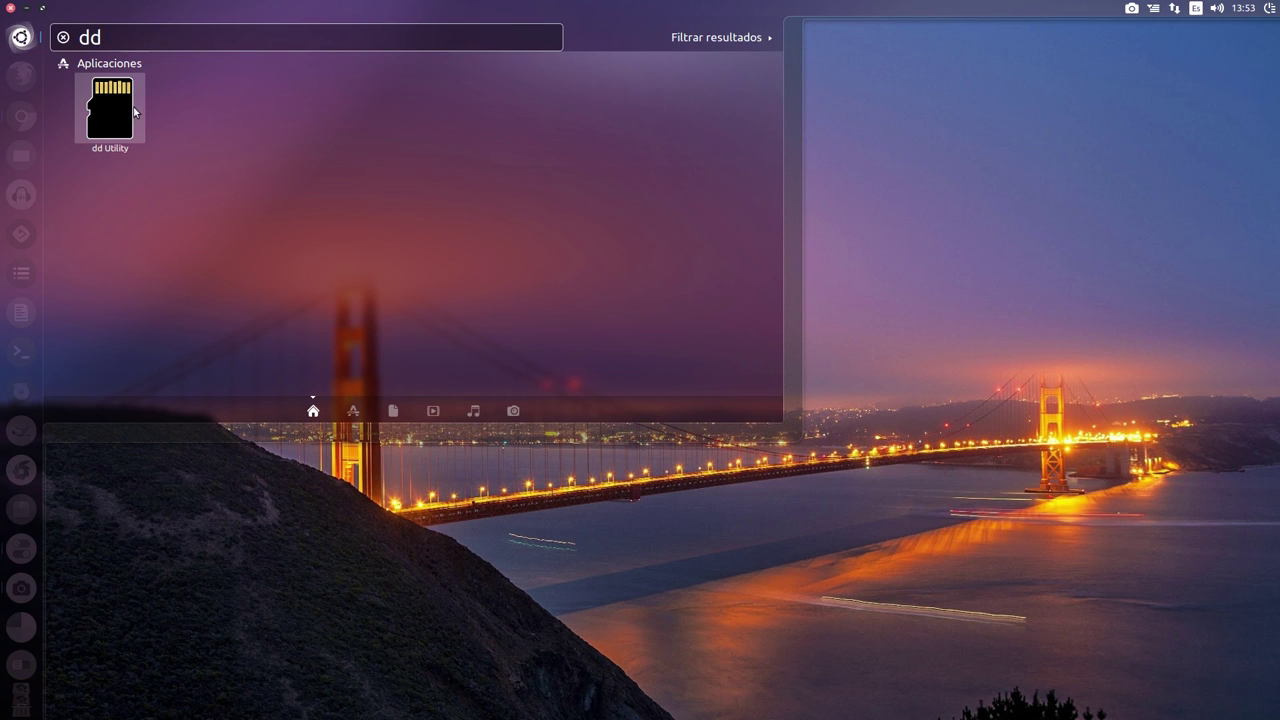
click(117, 121)
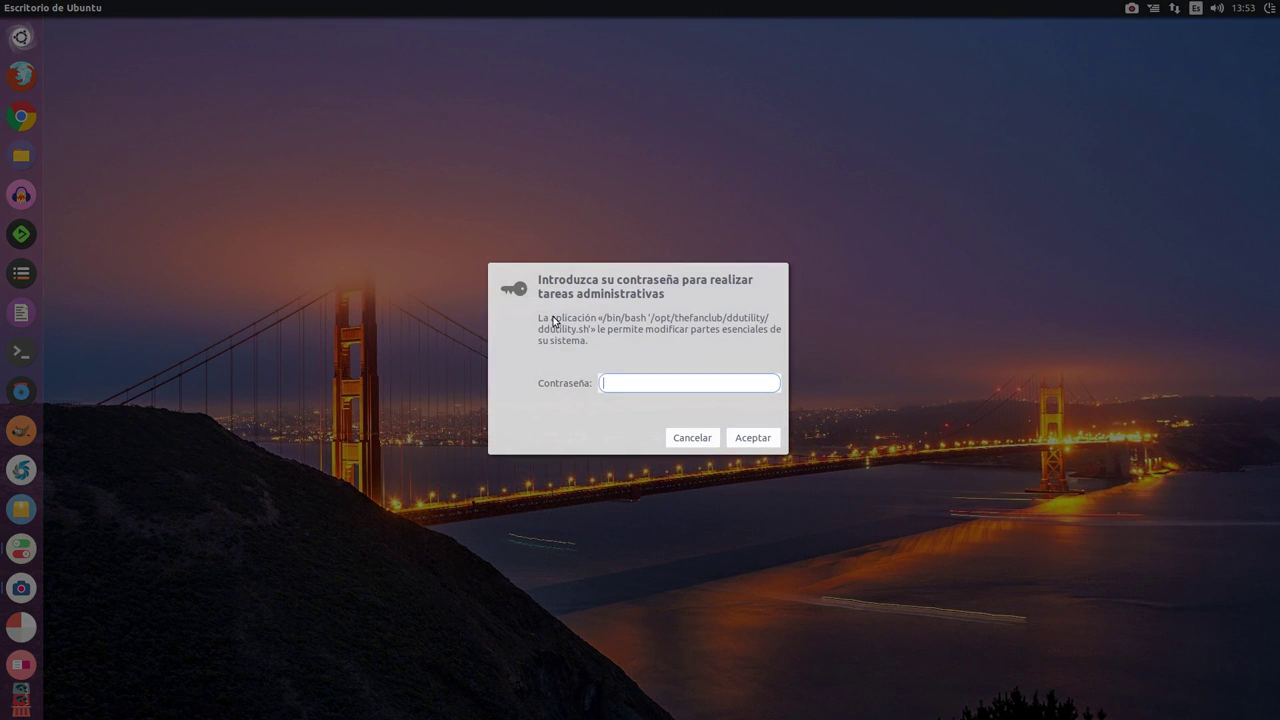
text(*******)
key(Return)
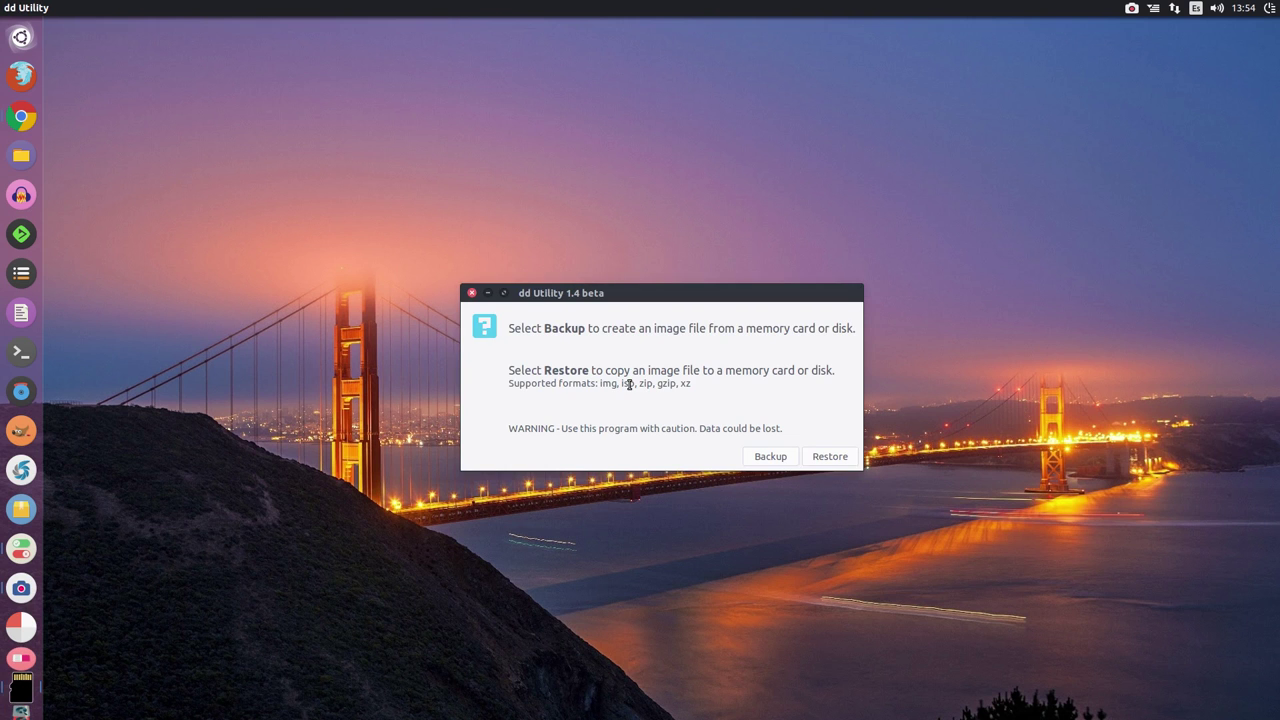
- Start a restore in dd Utility and choose manjaro-lxqt-0.8.13.1-x86_64.iso from the home folder as the image file
drag(668, 296, 622, 105)
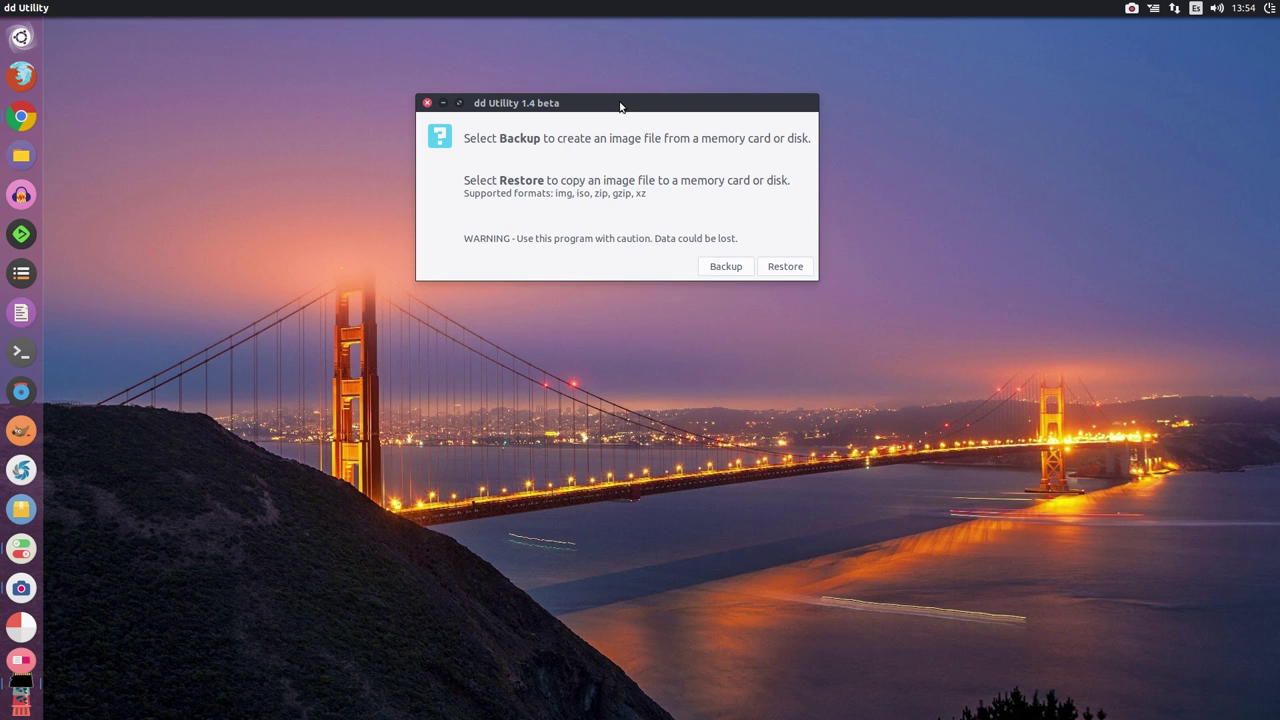
drag(622, 106, 638, 160)
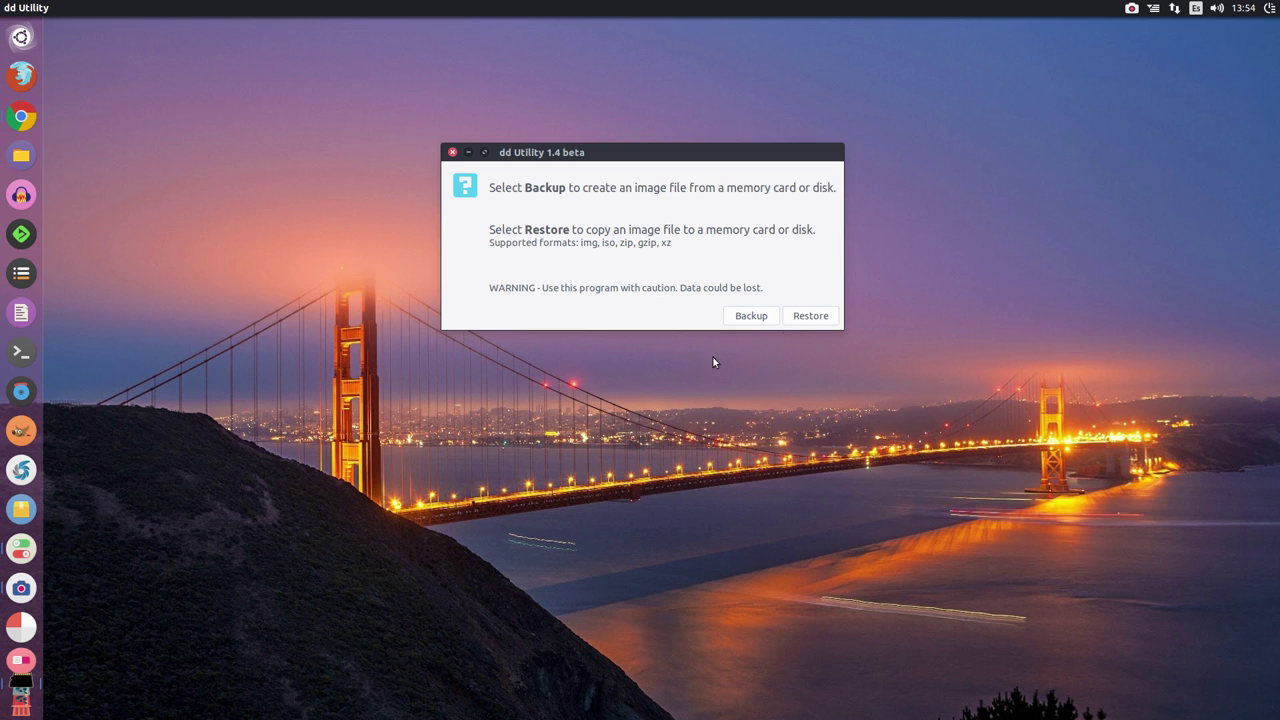
click(810, 316)
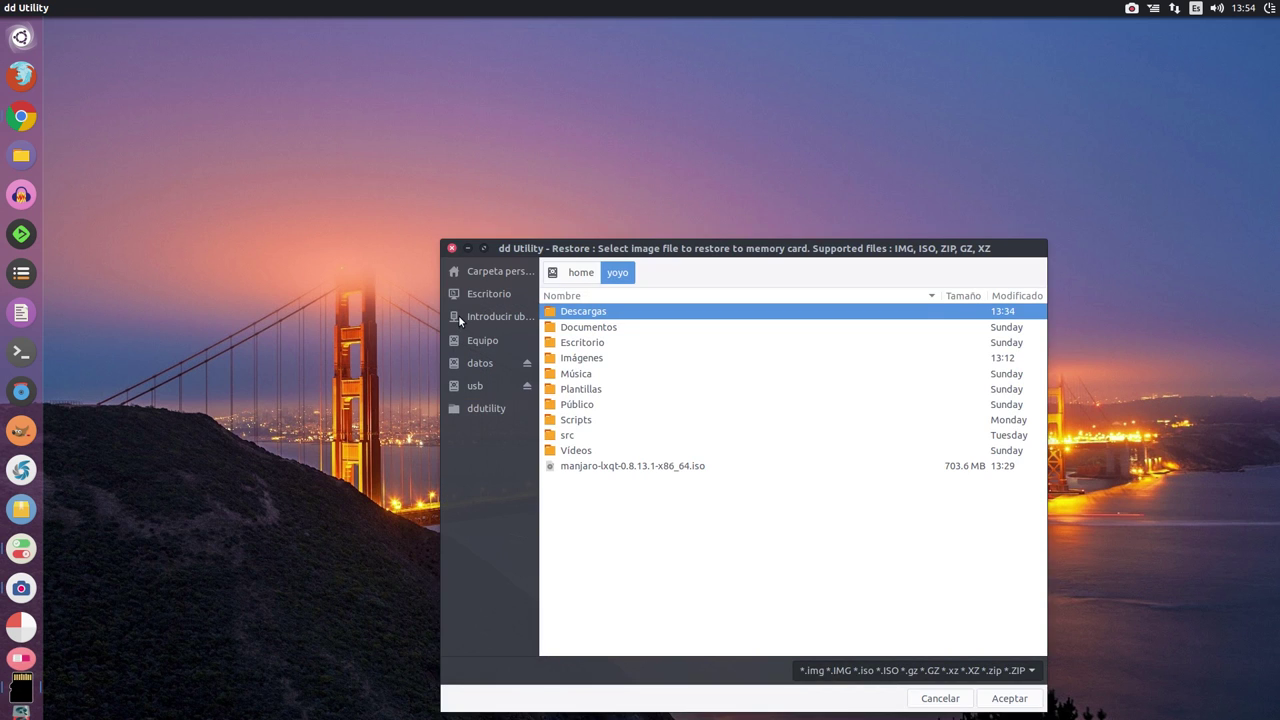
drag(767, 248, 691, 78)
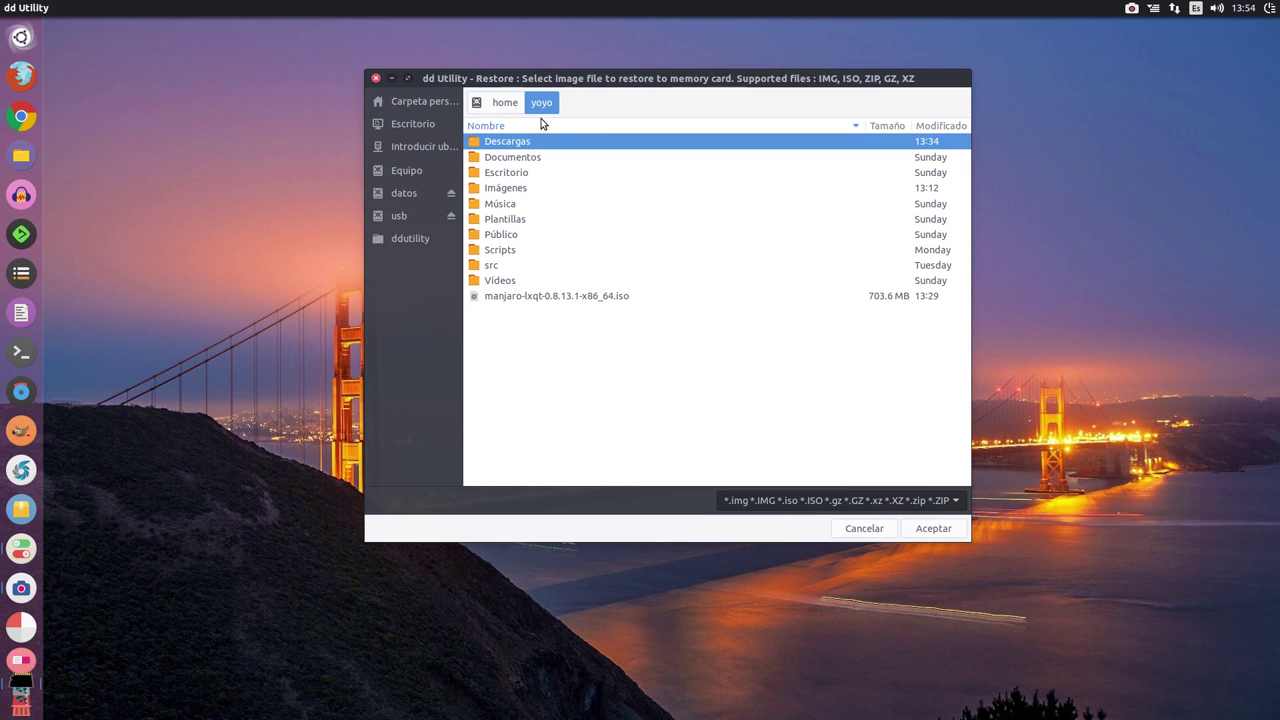
click(516, 296)
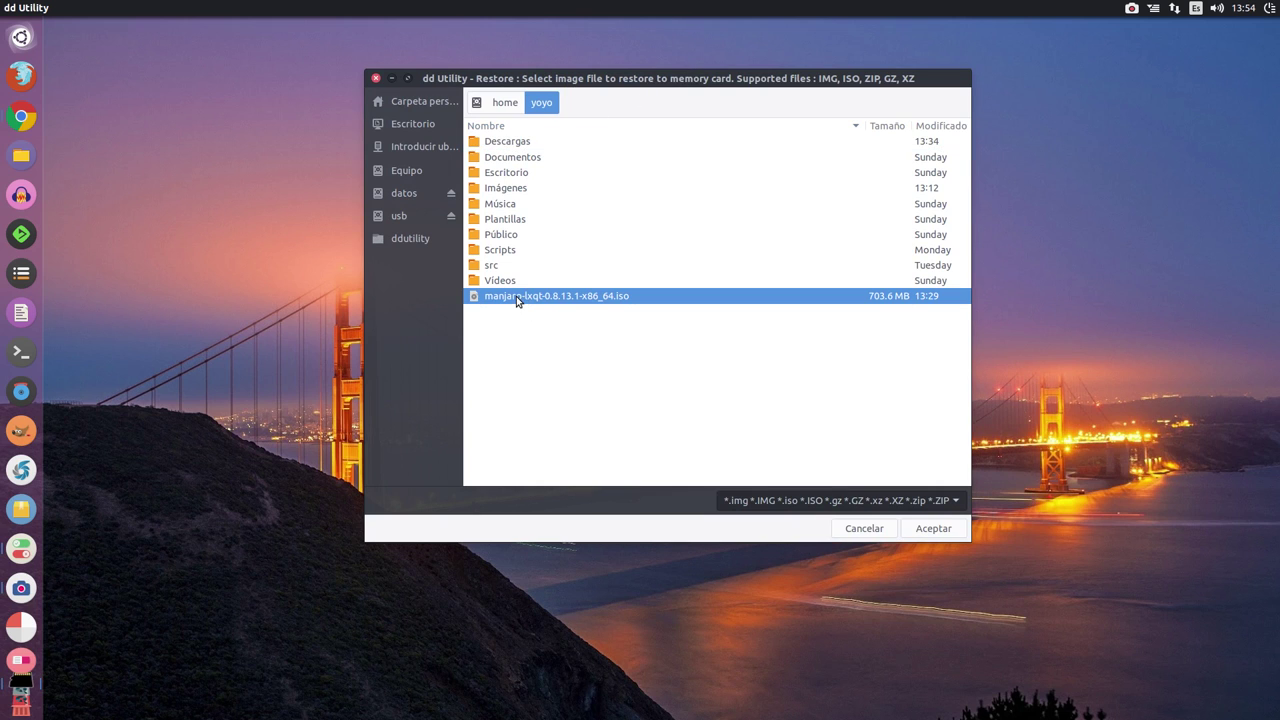
click(929, 528)
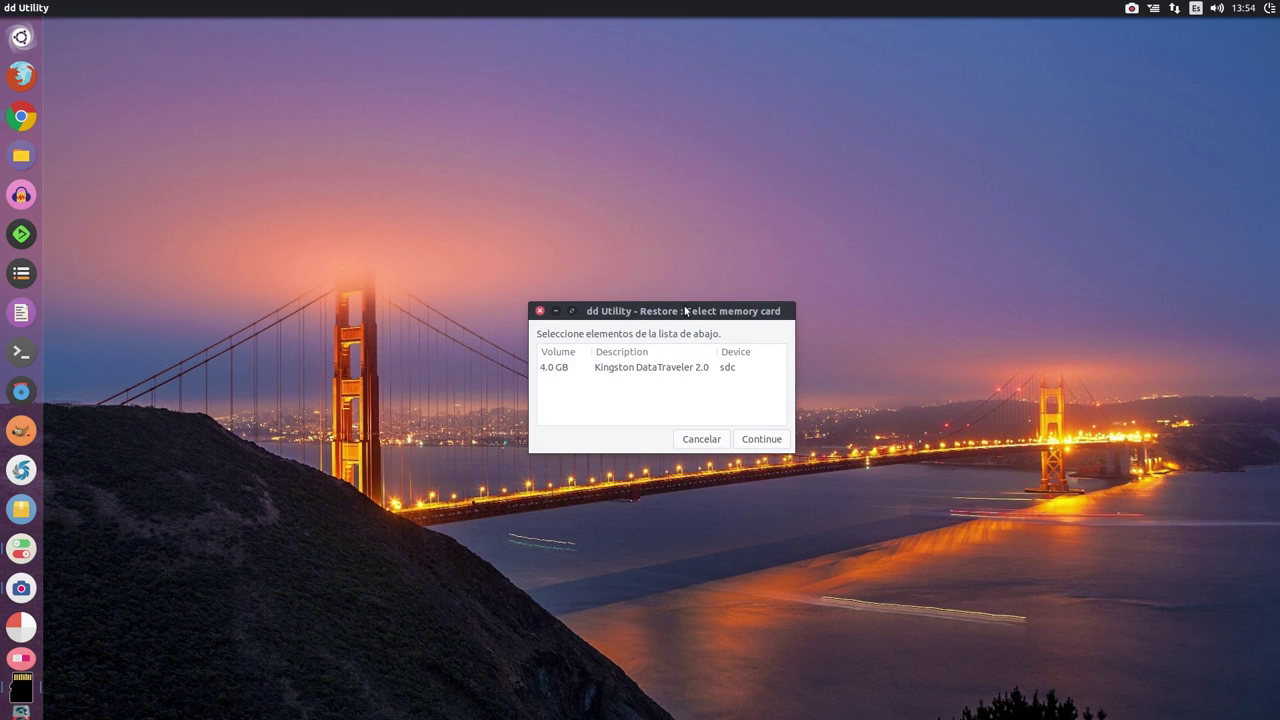
- Choose the 4.0 GB Kingston DataTraveler 2.0 (sdc) as the destination and start writing the image to it
drag(688, 310, 630, 141)
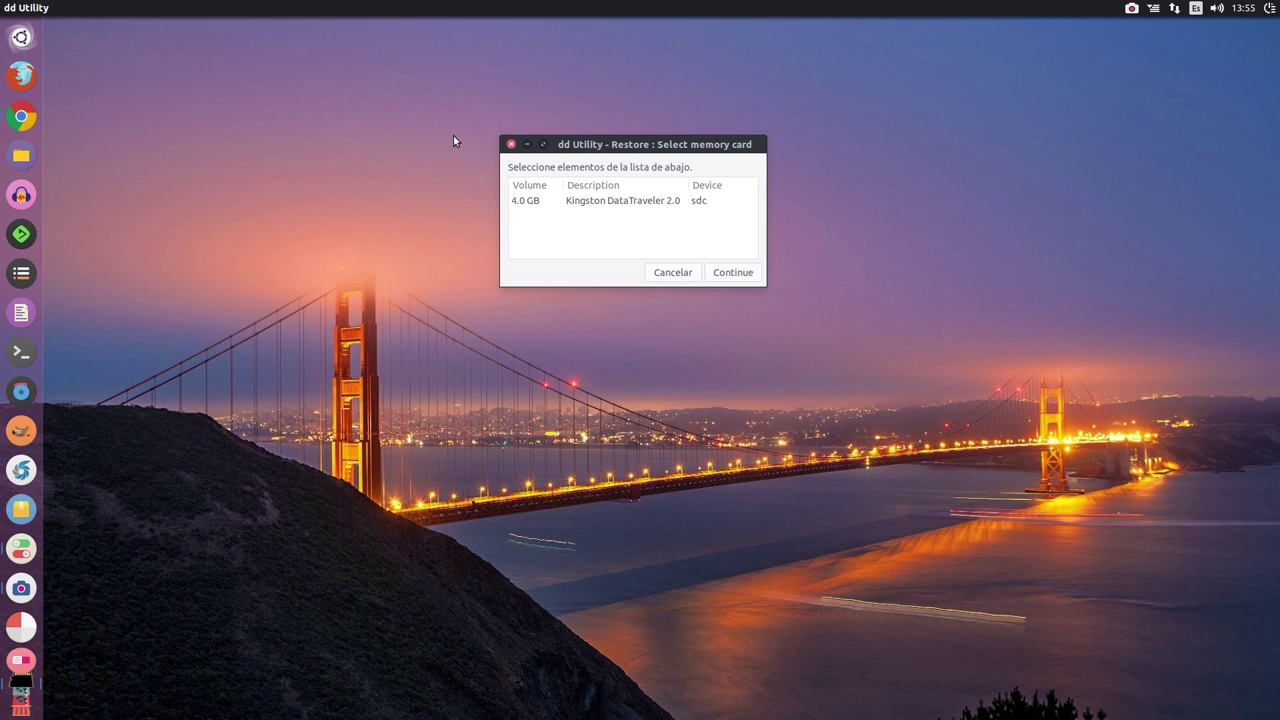
click(592, 204)
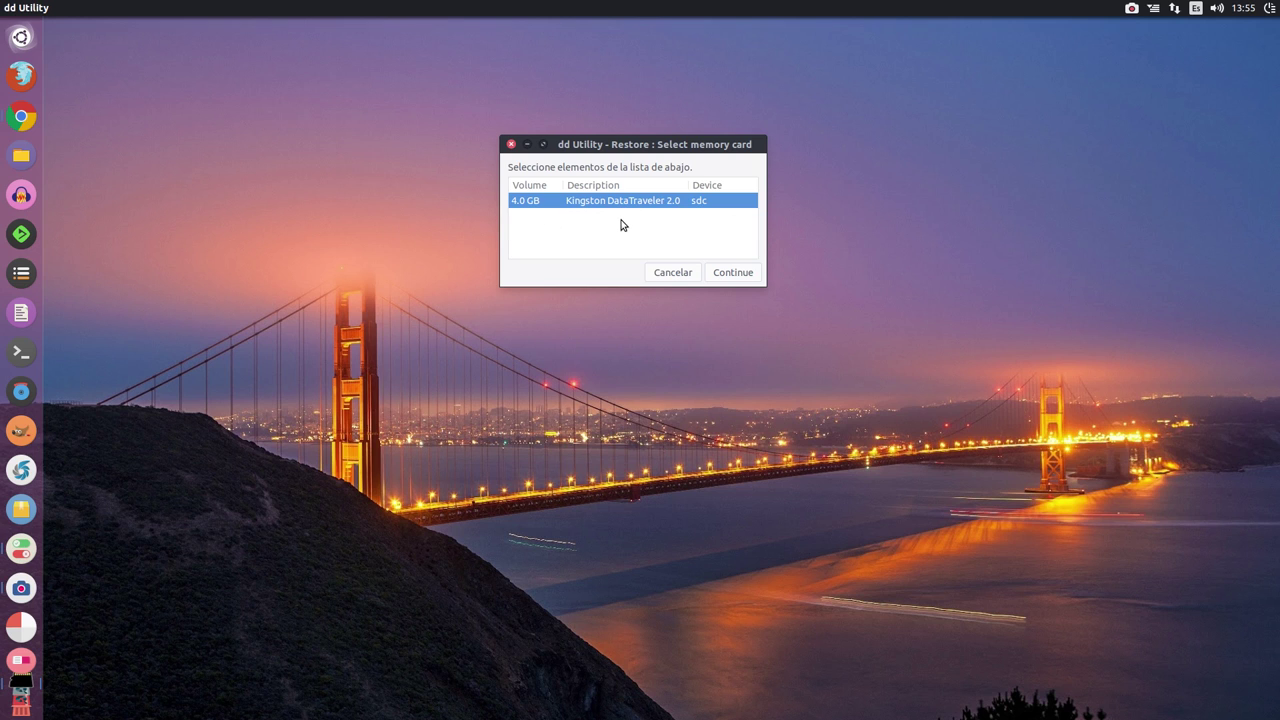
click(727, 279)
drag(694, 272, 650, 120)
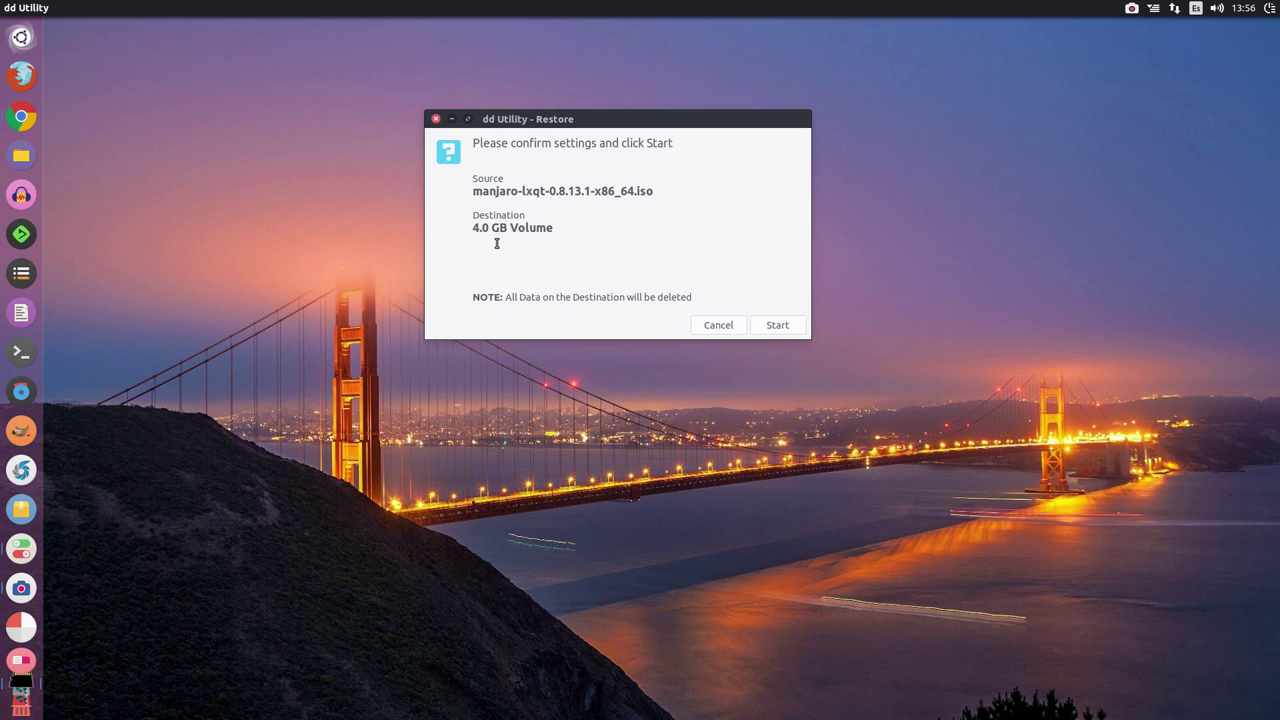
click(777, 330)
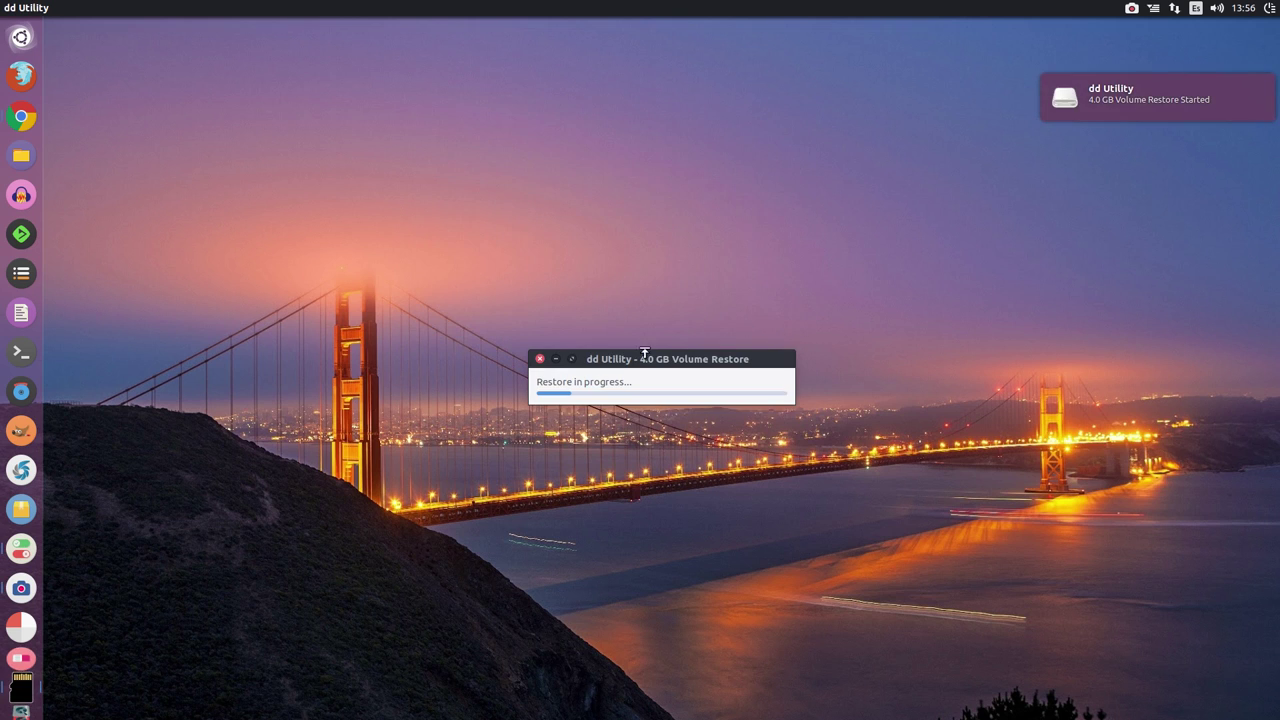
- Let the restore run to completion, minimizing the file manager opened meanwhile, and close dd Utility's completion dialog
drag(643, 354, 530, 134)
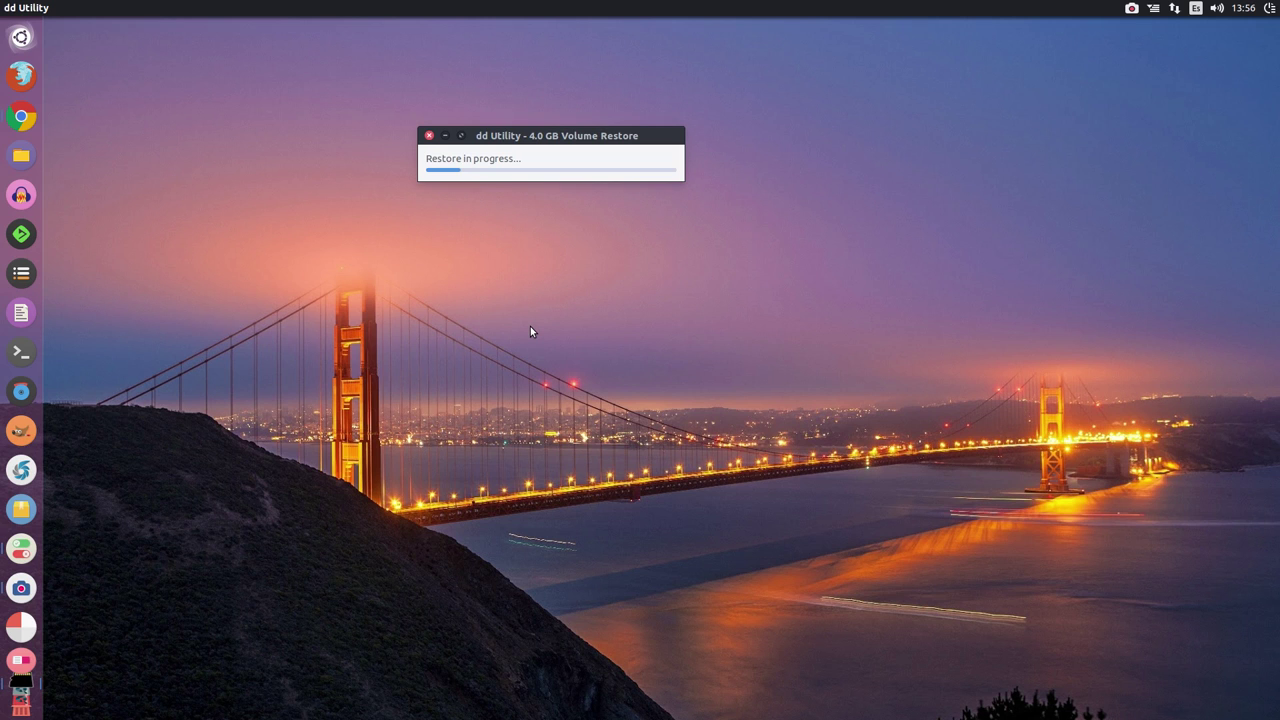
drag(576, 138, 683, 183)
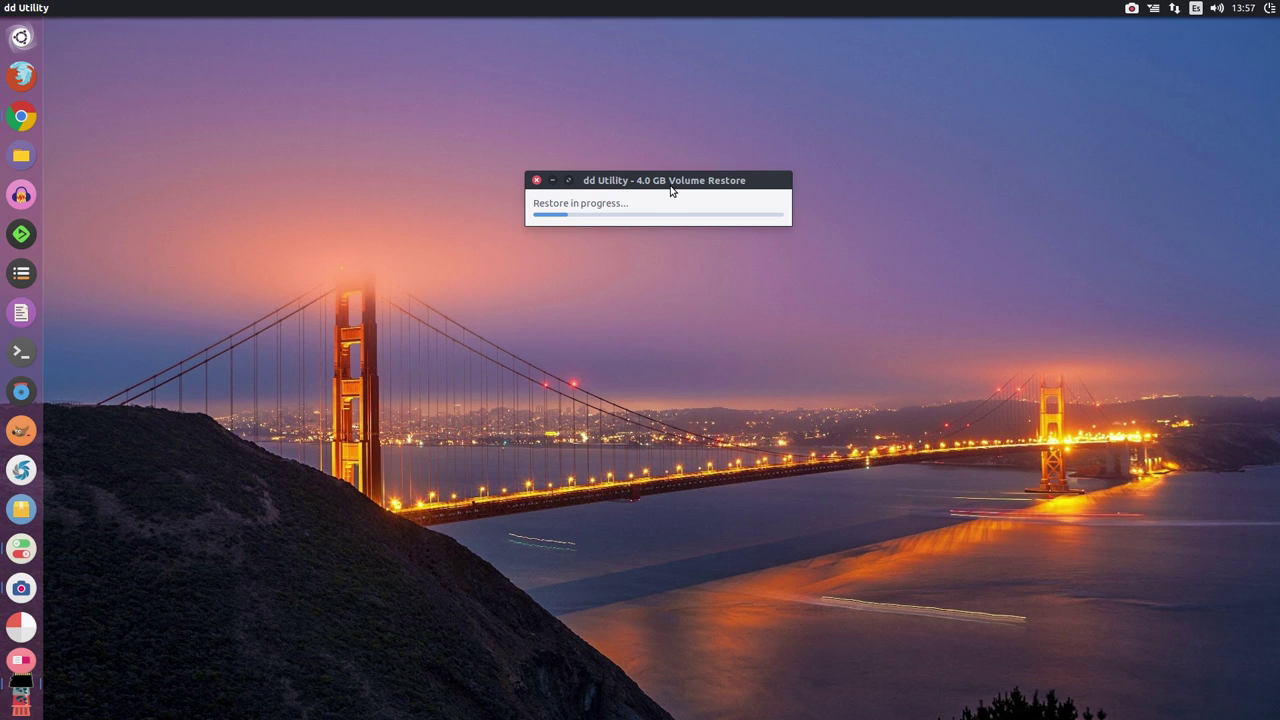
drag(690, 183, 797, 178)
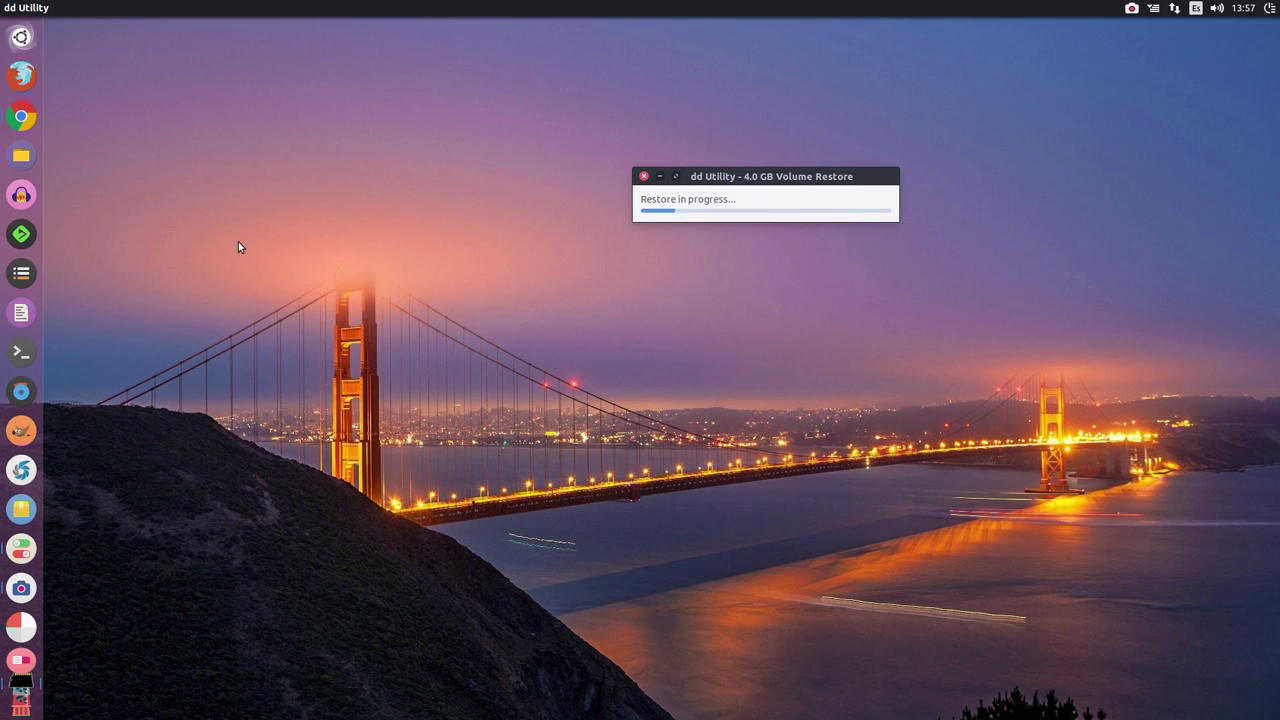
click(21, 155)
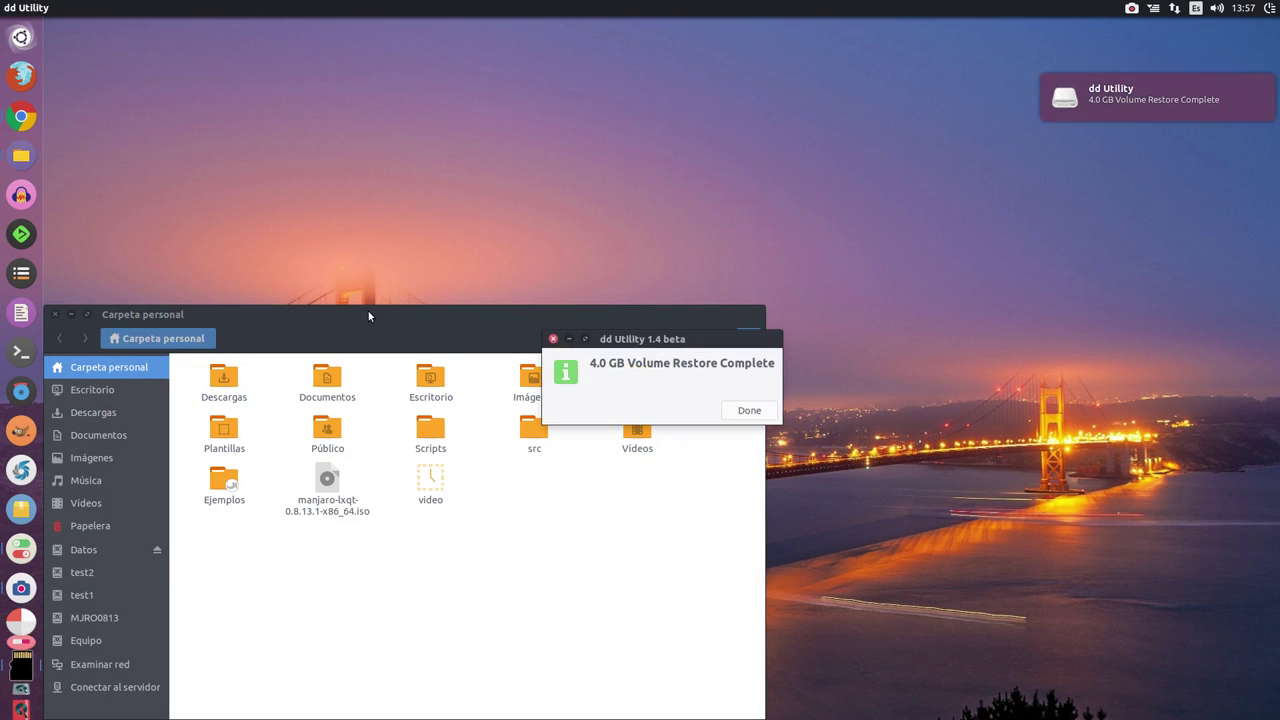
click(72, 316)
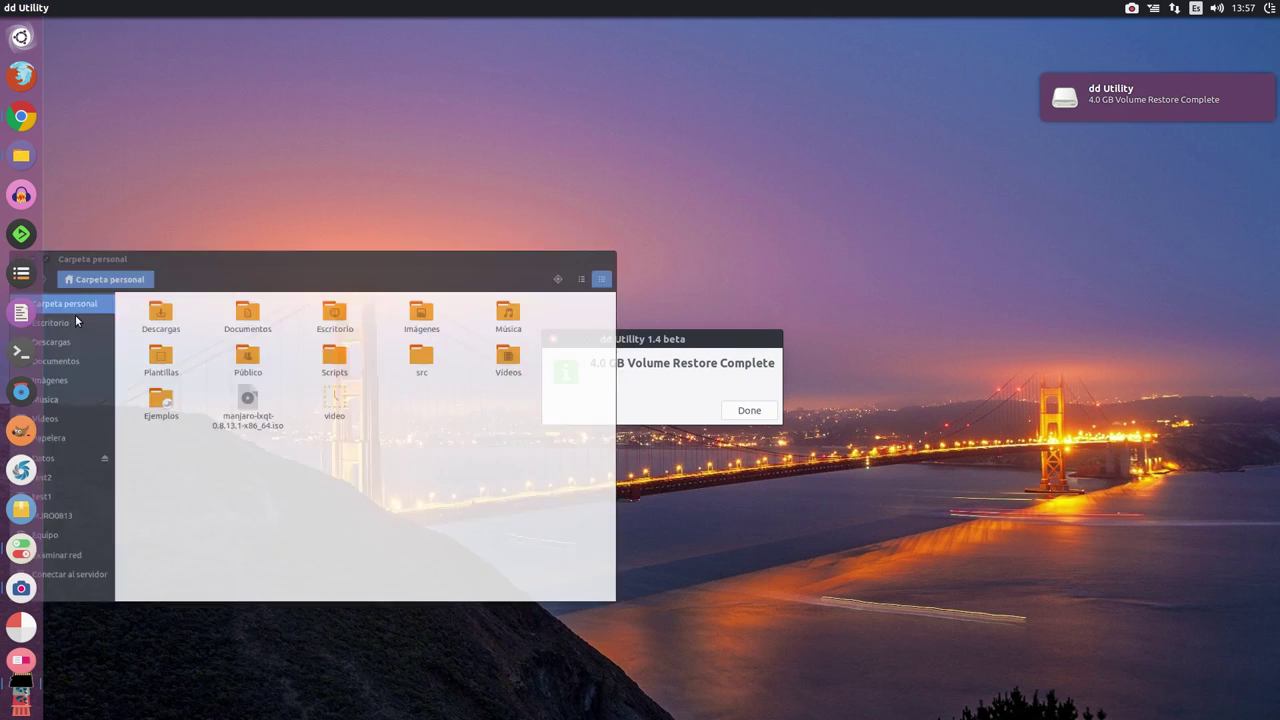
drag(700, 339, 579, 81)
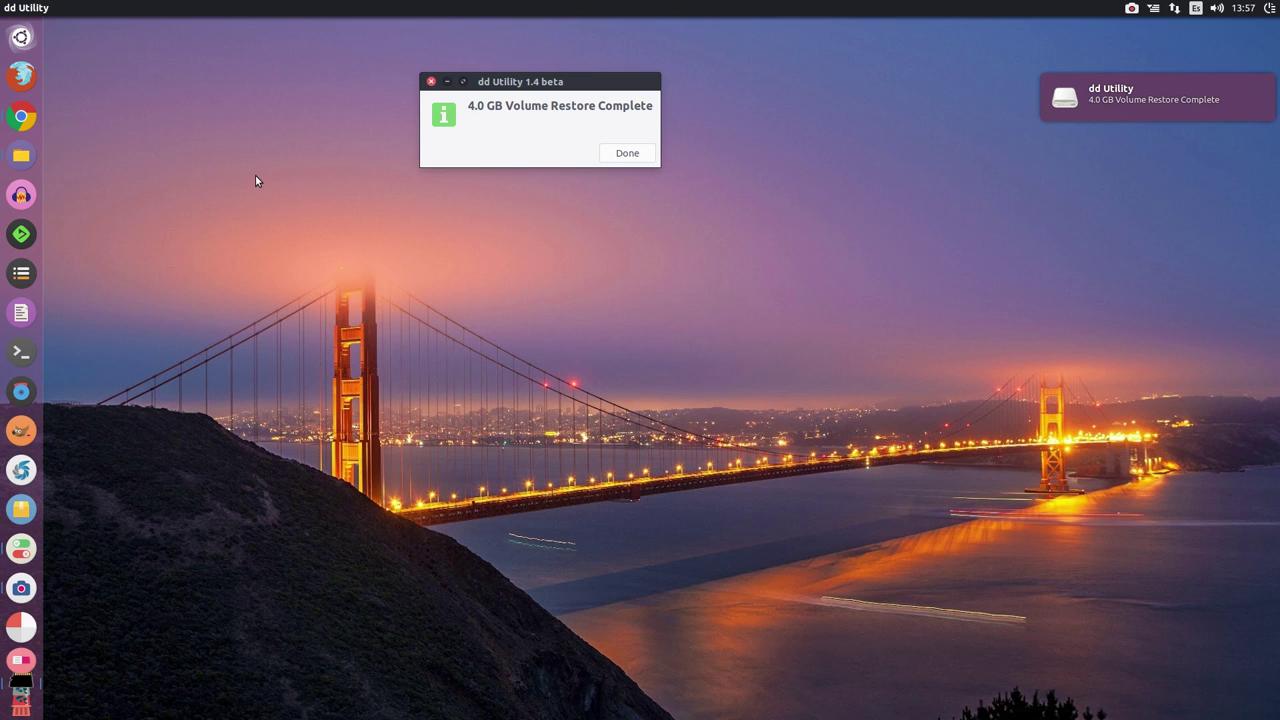
click(630, 154)
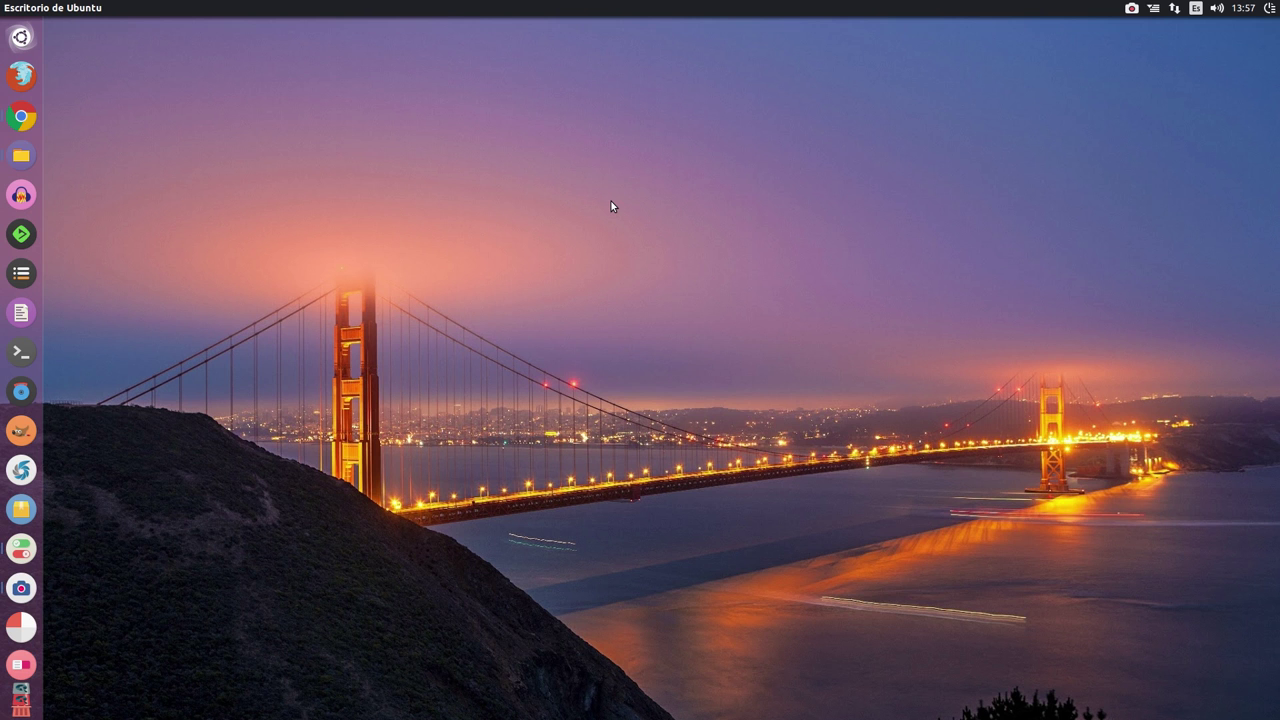
- Switch to Chrome with The Fan Club's dd Utility article and highlight the page's full web address
click(21, 116)
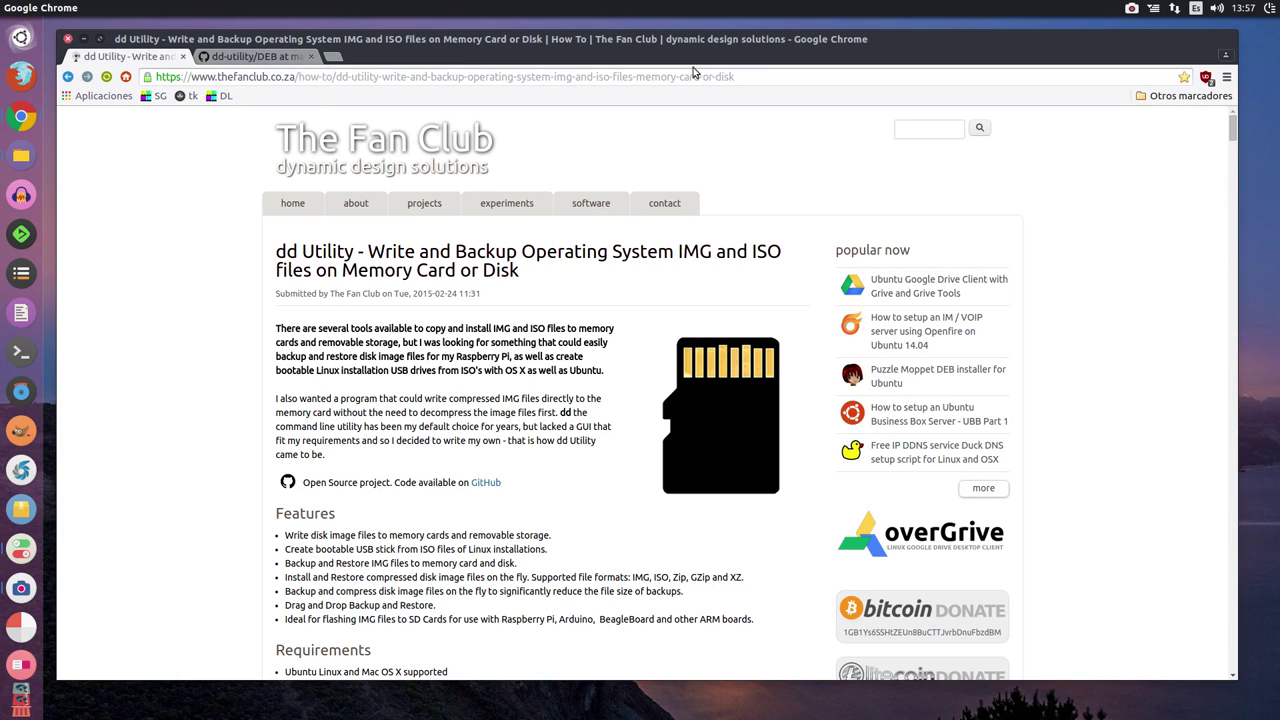
double_click(757, 80)
click(757, 80)
double_click(757, 80)
drag(681, 78, 99, 75)
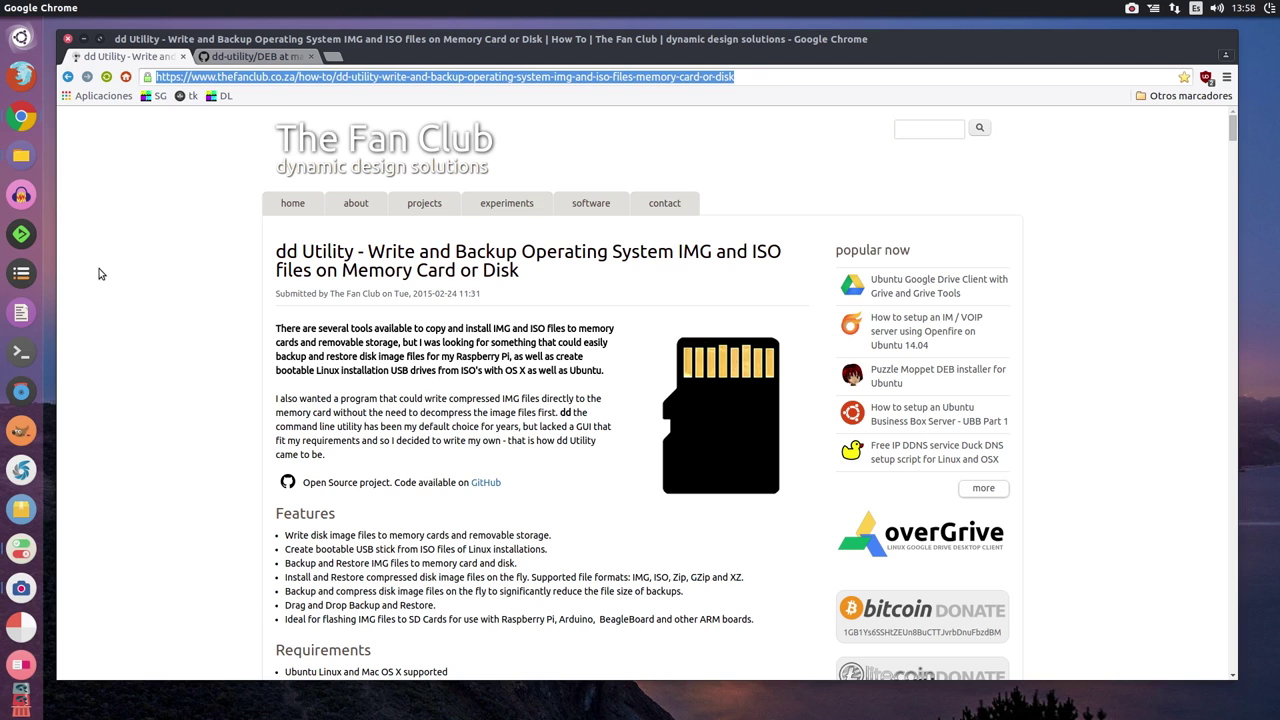
- Look through the article's Ubuntu and Mac OS X installation instructions and its illustrated guides for restoring an image
scroll(155, 350, down, 5)
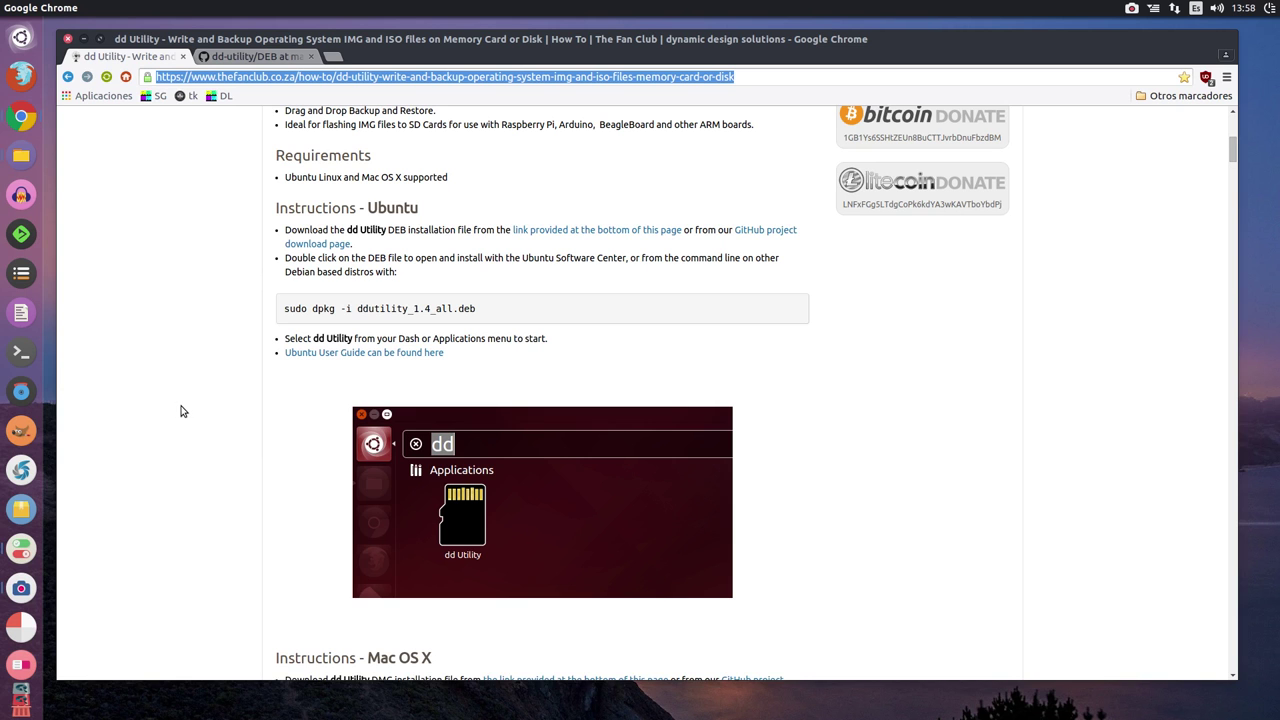
scroll(170, 413, down, 2)
scroll(170, 413, down, 2)
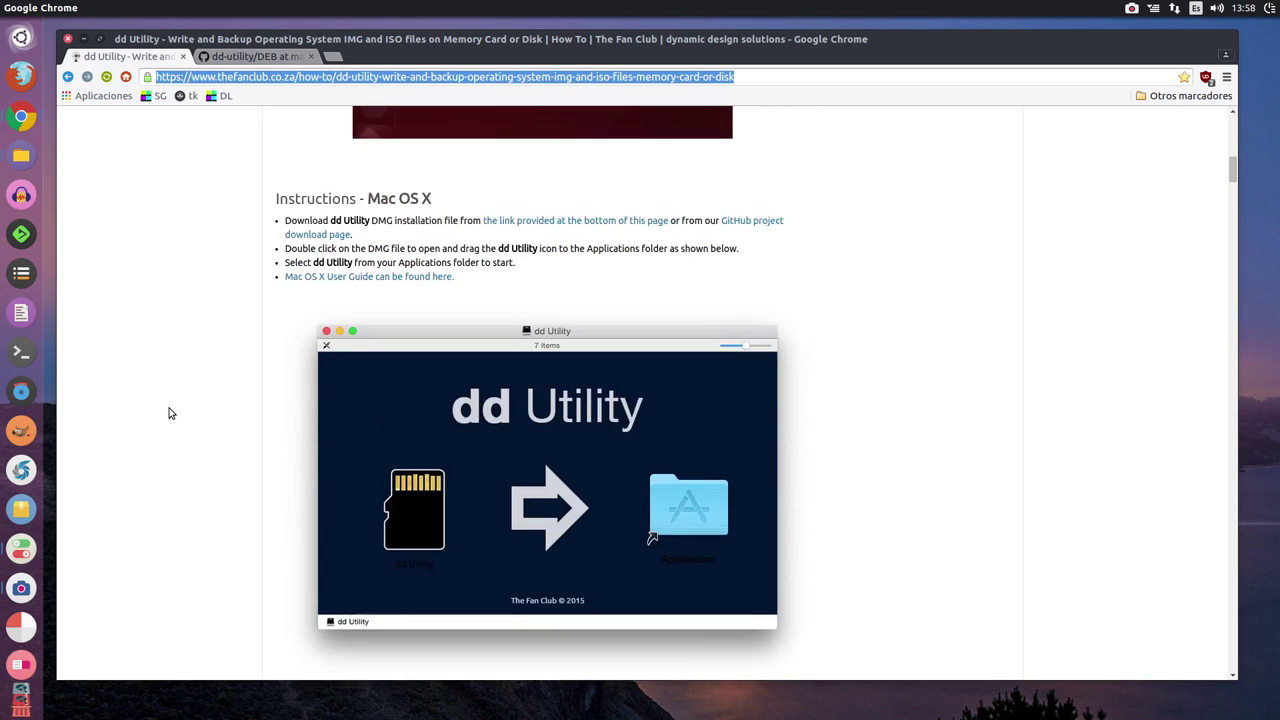
scroll(168, 415, up, 6)
scroll(167, 416, up, 3)
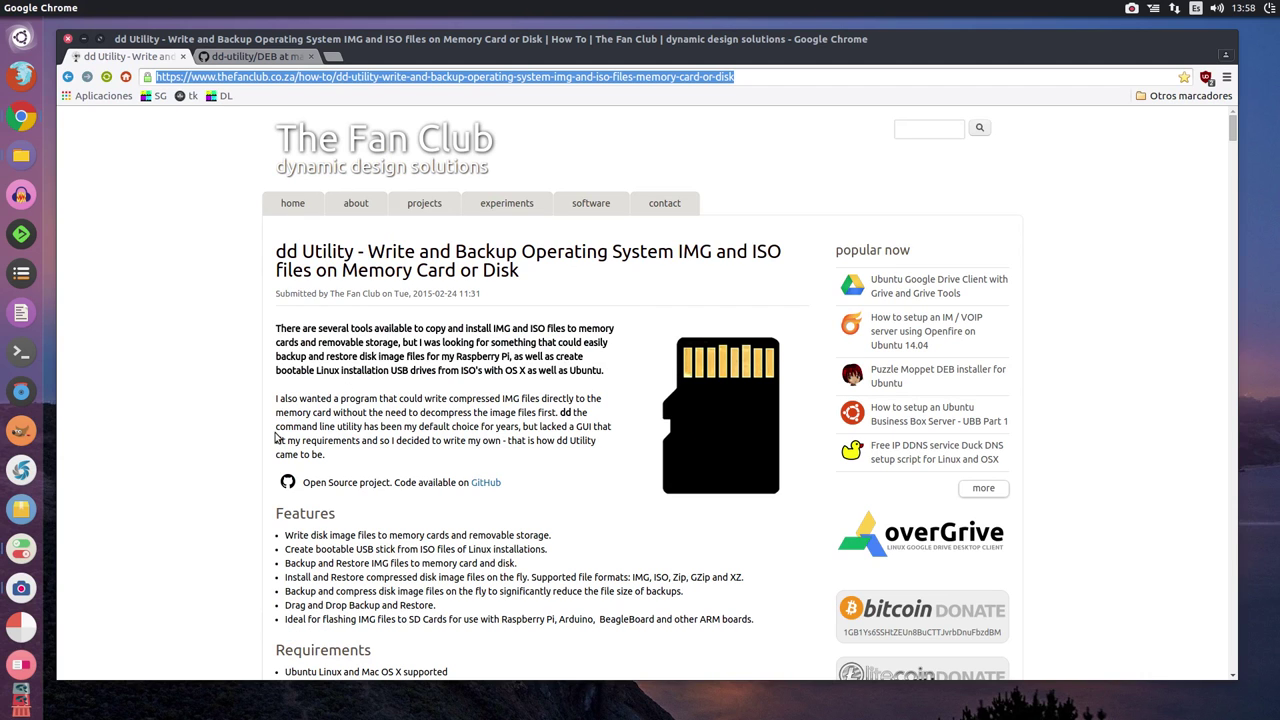
scroll(277, 437, down, 8)
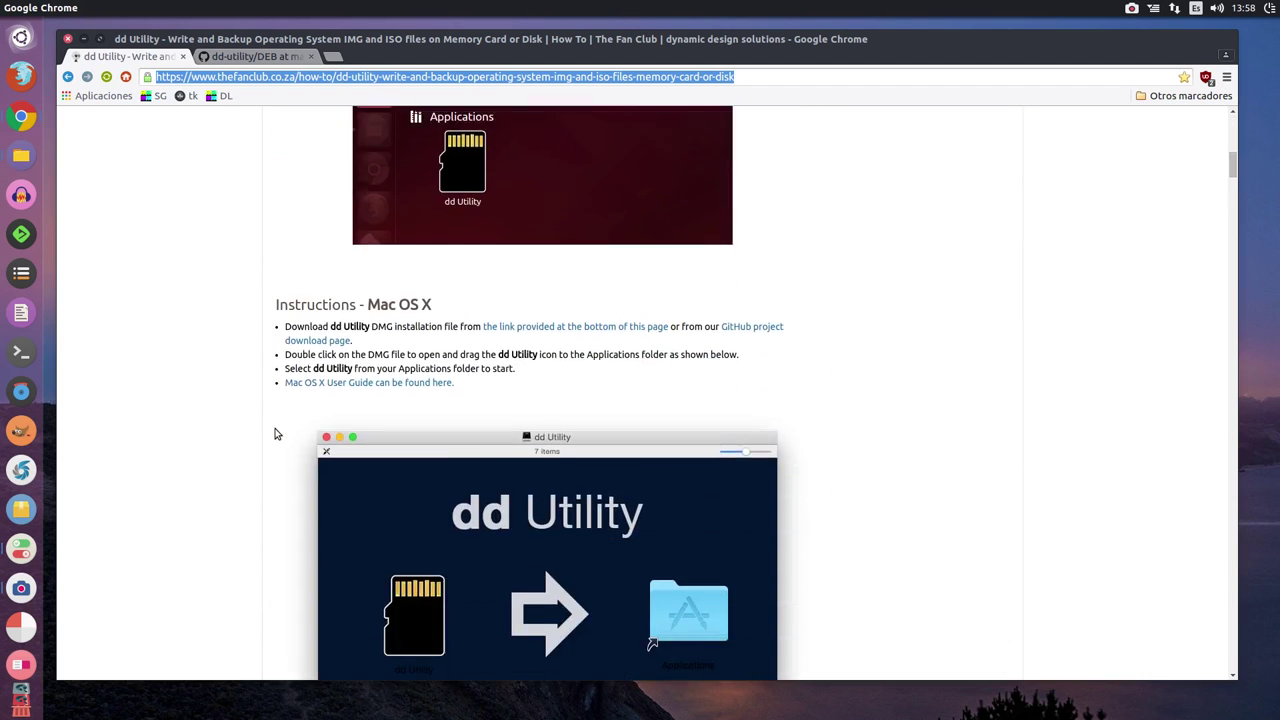
scroll(277, 434, down, 3)
scroll(277, 434, up, 4)
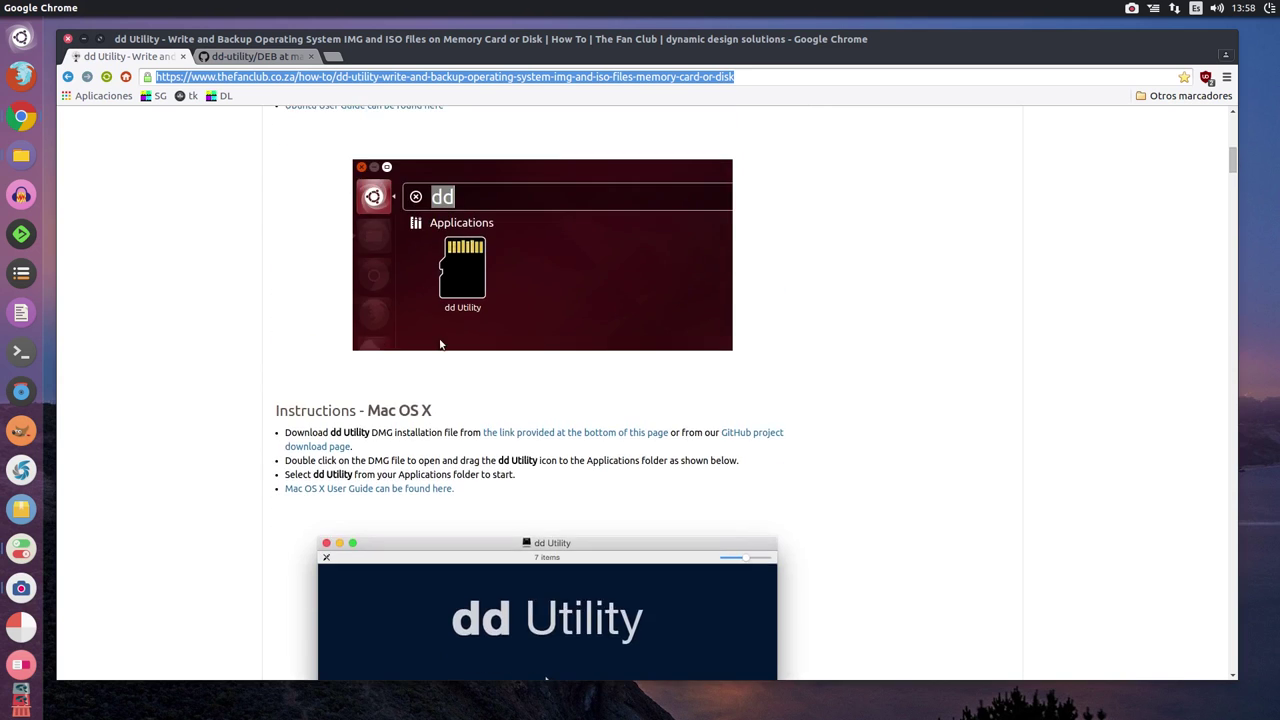
scroll(440, 344, up, 2)
scroll(438, 425, down, 10)
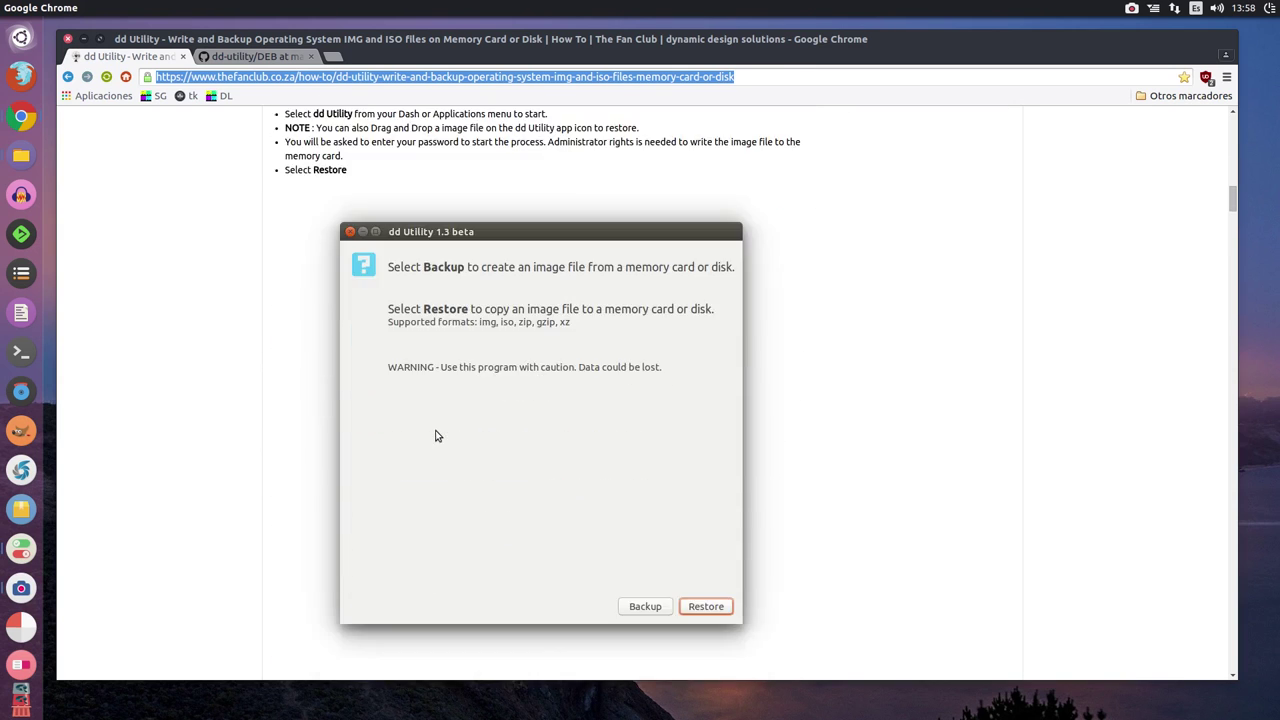
scroll(436, 436, down, 12)
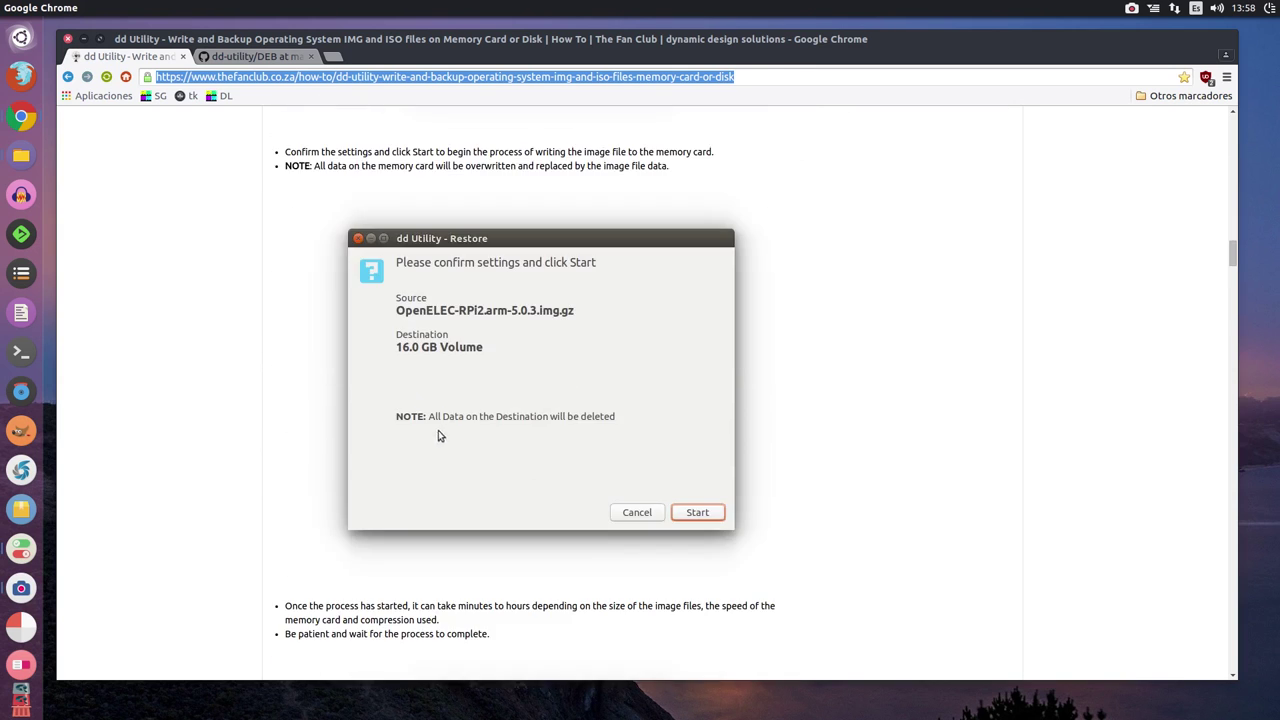
drag(1232, 257, 1022, 393)
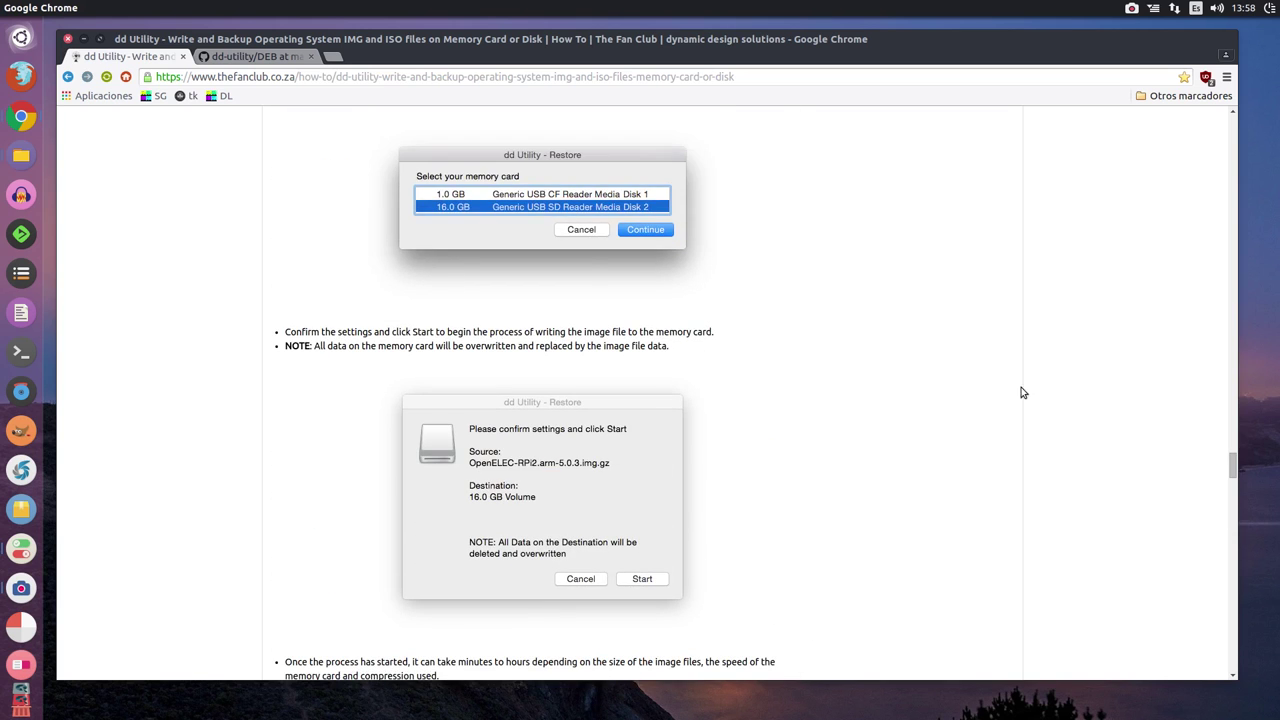
- Minimize Chrome, switch to SimpleScreenRecorder, and move its window closer to the middle of the desktop
click(84, 39)
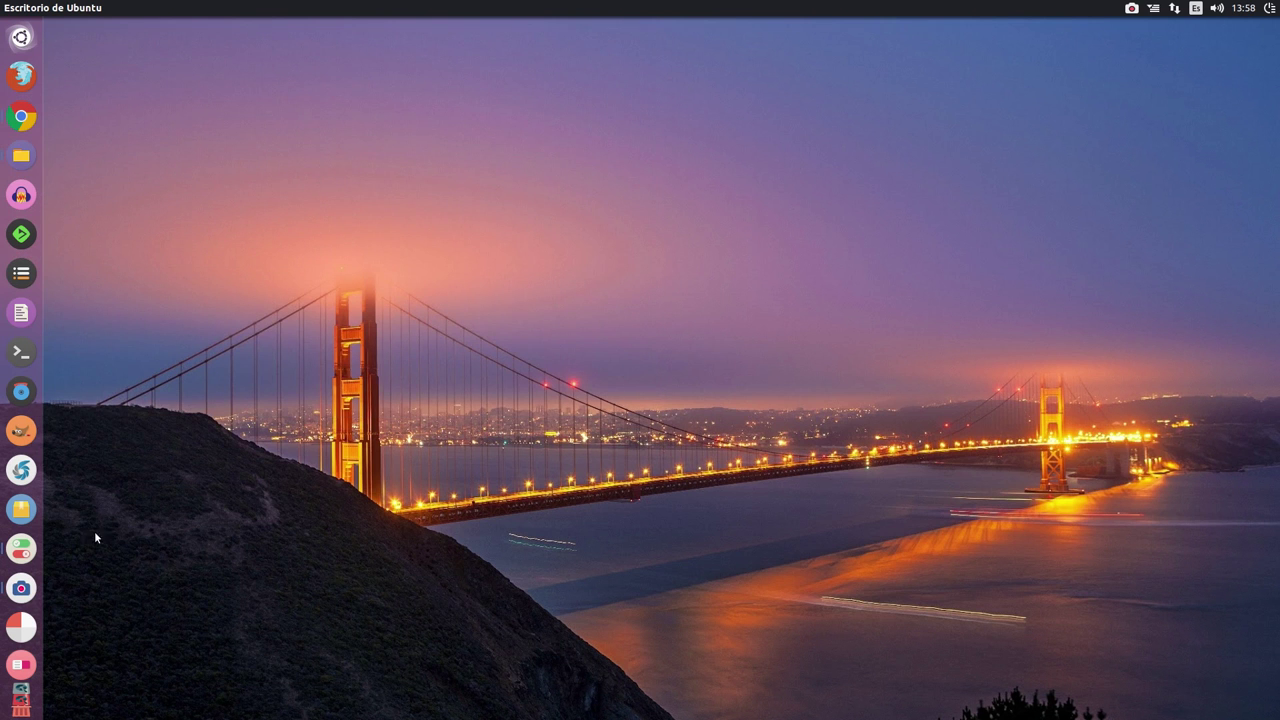
click(21, 588)
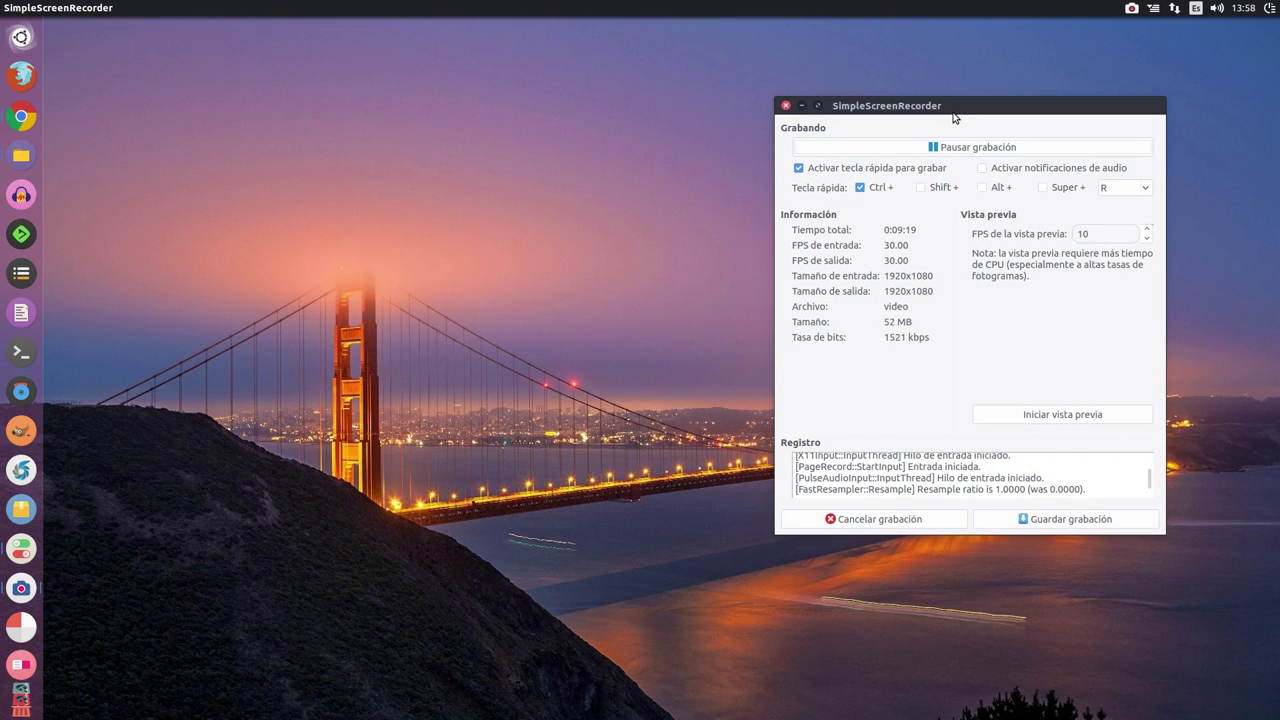
drag(960, 114, 879, 108)
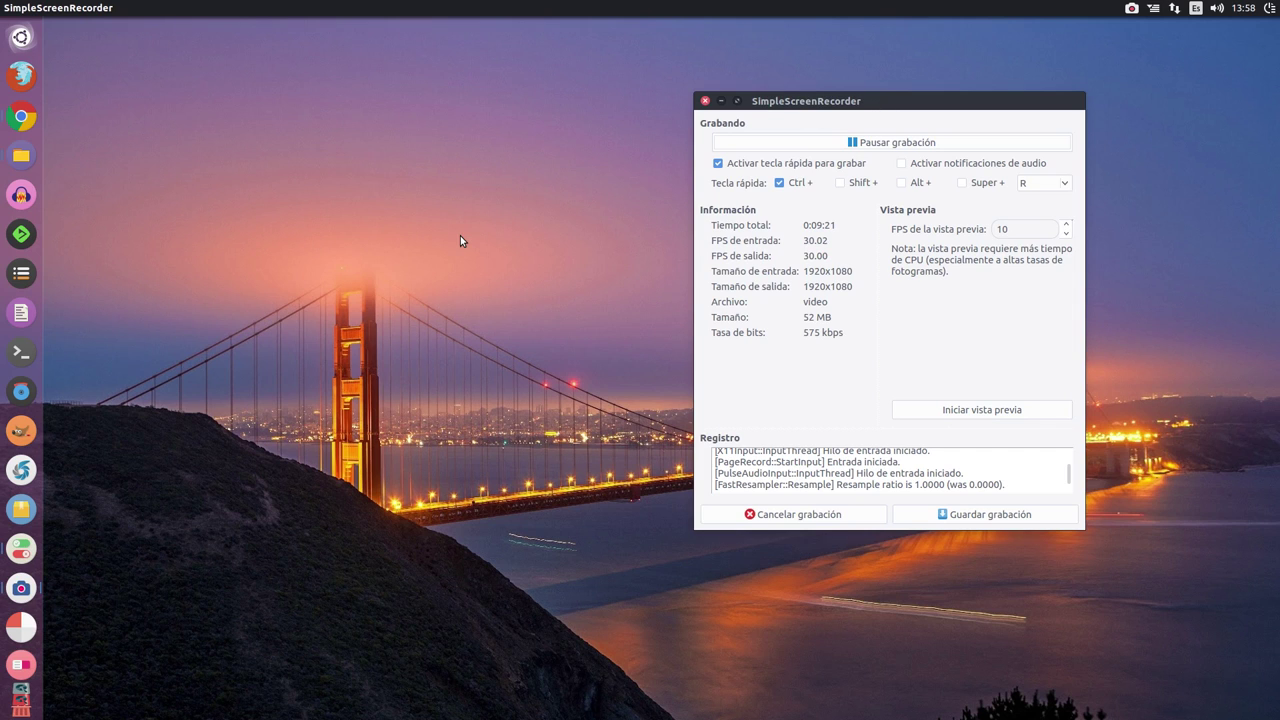